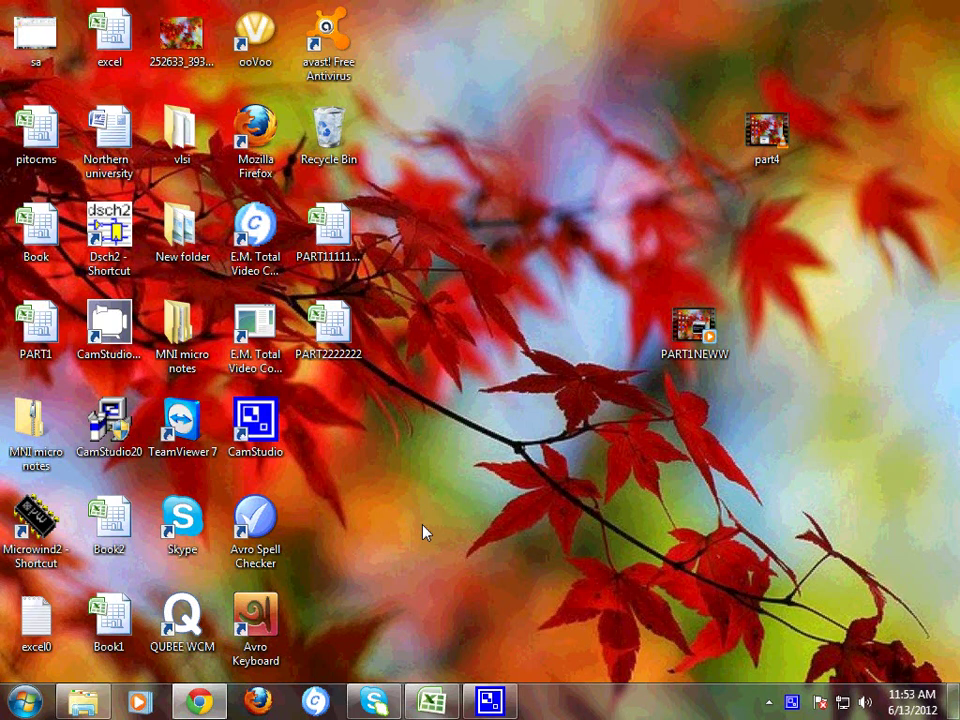
# - Restore the PART2222222 Excel workbook window from the taskbar
pyautogui.click(428, 700)
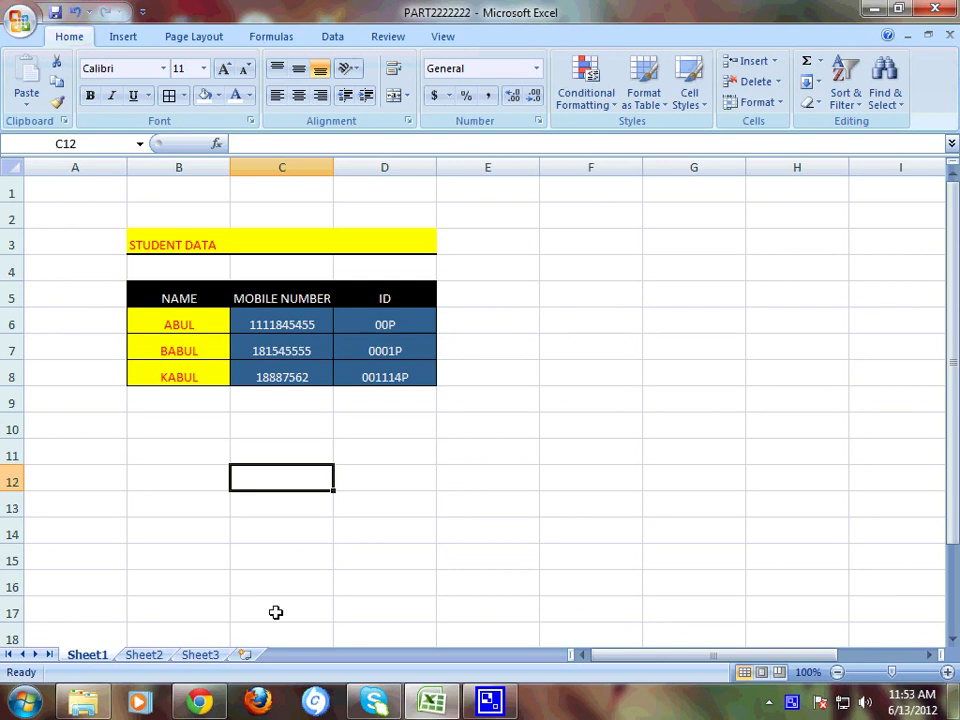
# - Compare Sheet3, Sheet2 and Sheet1, ending on Sheet2's unfinished DEPOSITE INFORMATION table
pyautogui.click(190, 657)
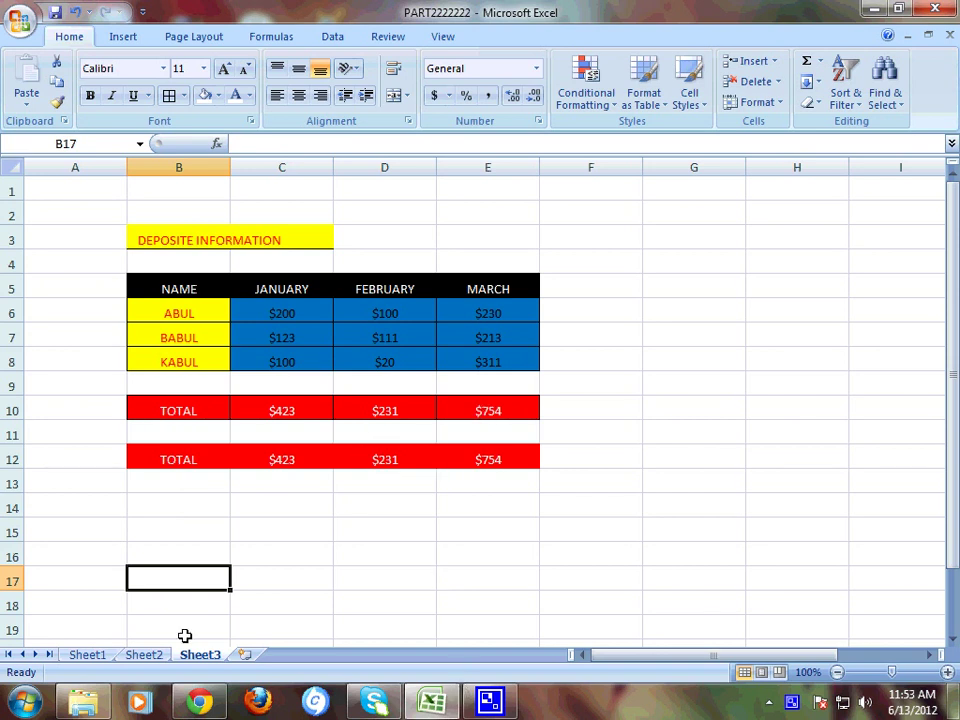
pyautogui.click(157, 658)
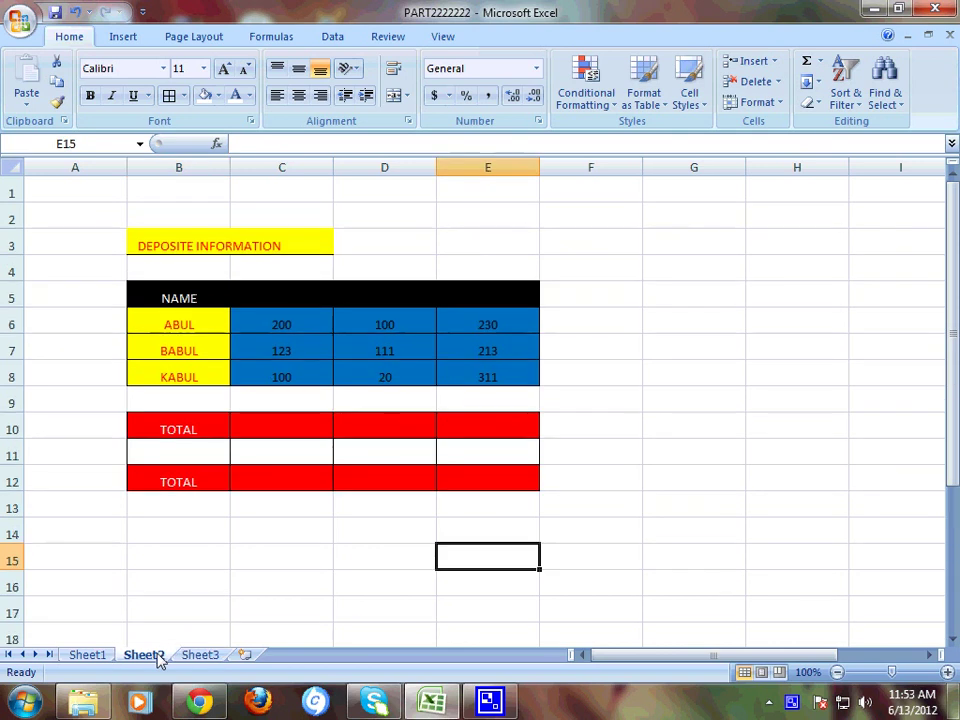
pyautogui.click(94, 658)
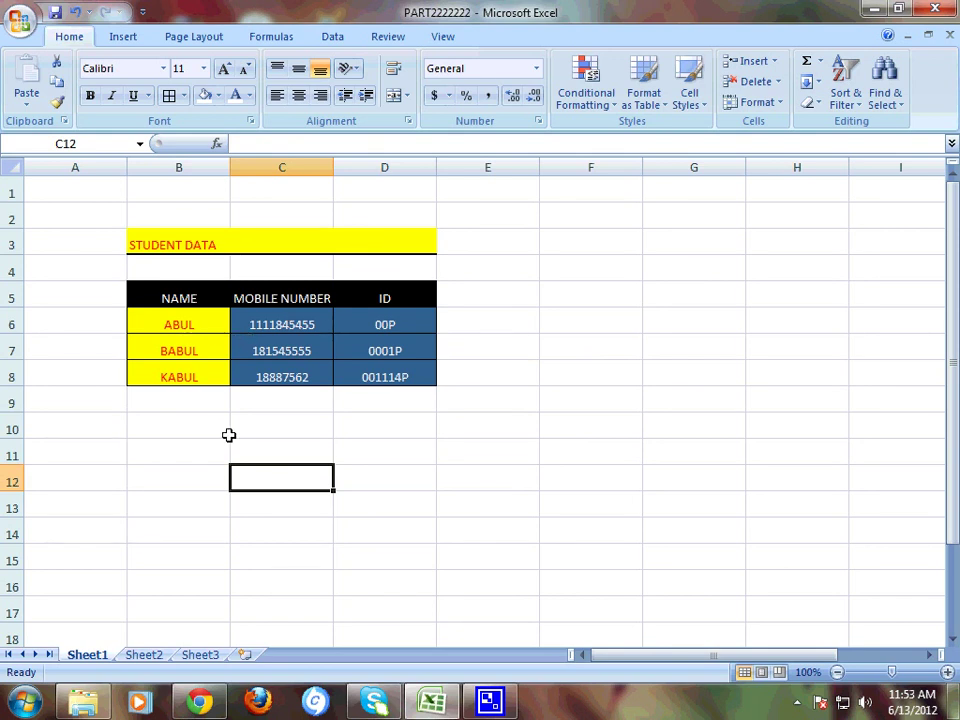
pyautogui.click(145, 658)
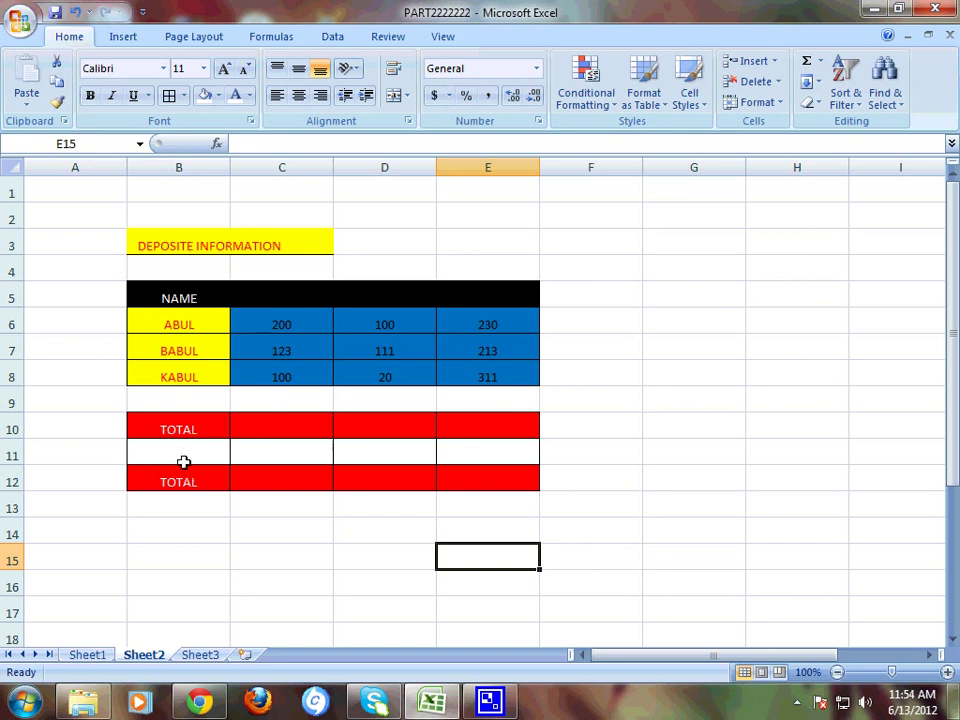
# - Enter the heading JANUARY in cell C5 and reselect it
pyautogui.click(274, 303)
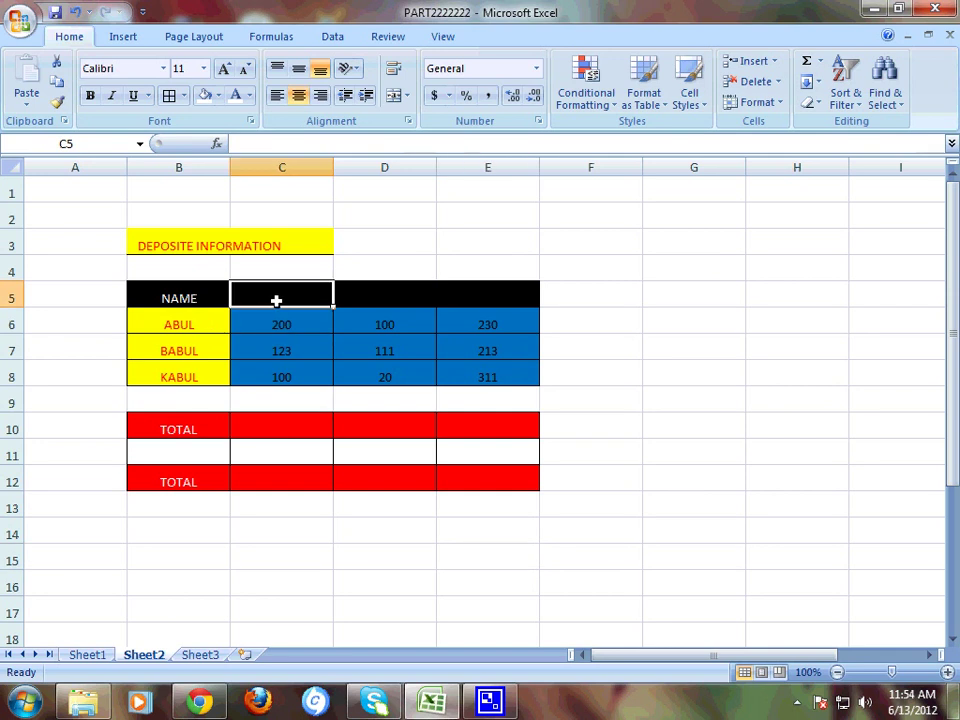
pyautogui.write('JANU')
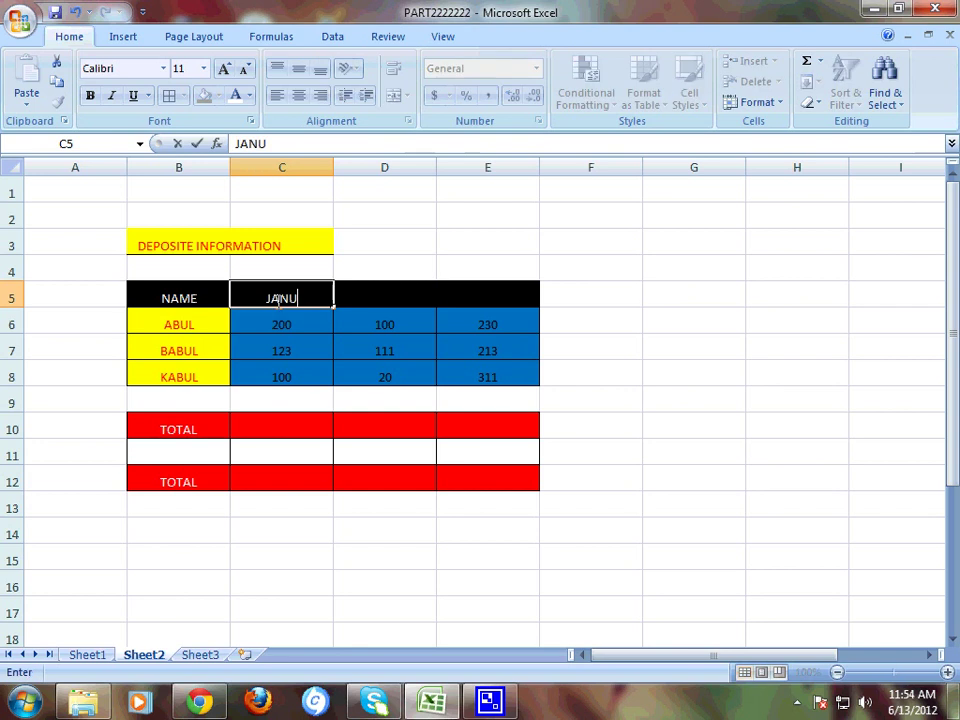
pyautogui.write('ARY')
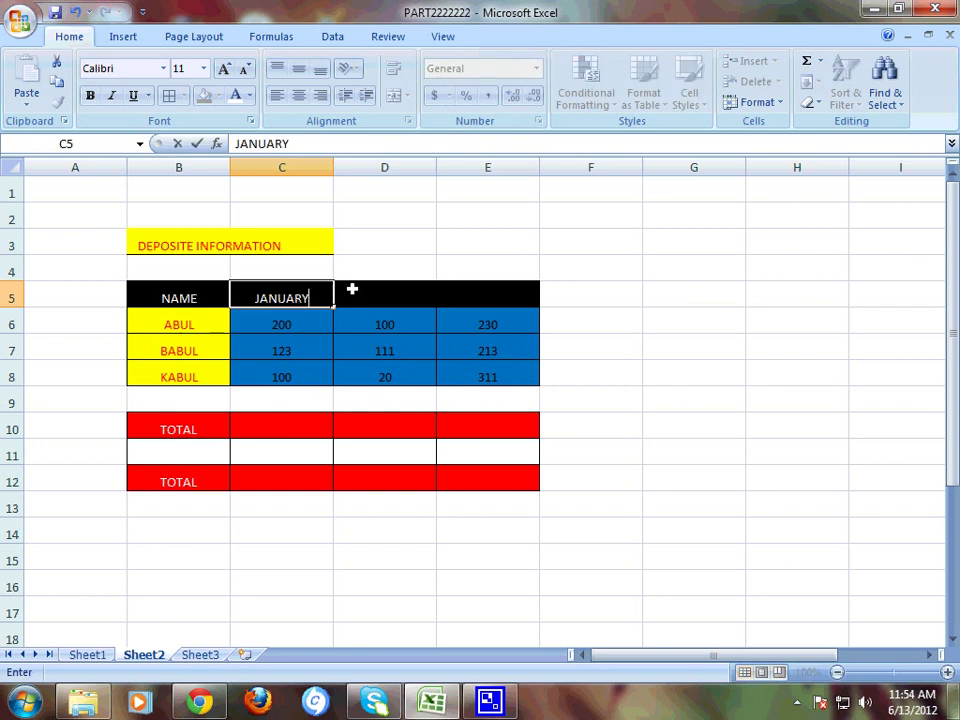
pyautogui.click(371, 279)
pyautogui.click(373, 297)
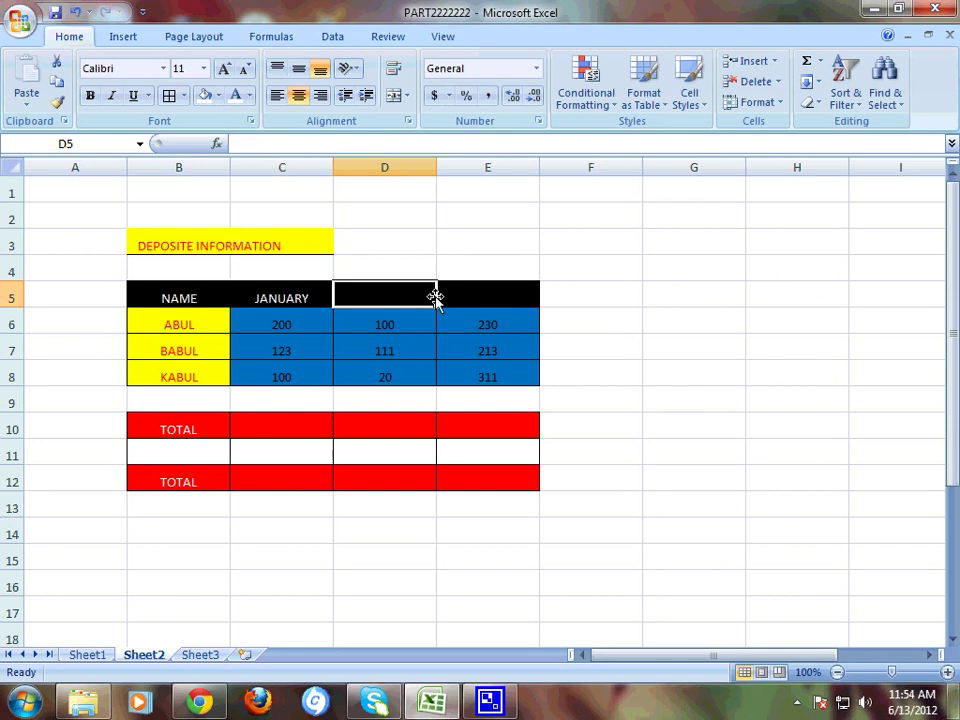
pyautogui.click(464, 294)
pyautogui.click(362, 302)
pyautogui.click(318, 292)
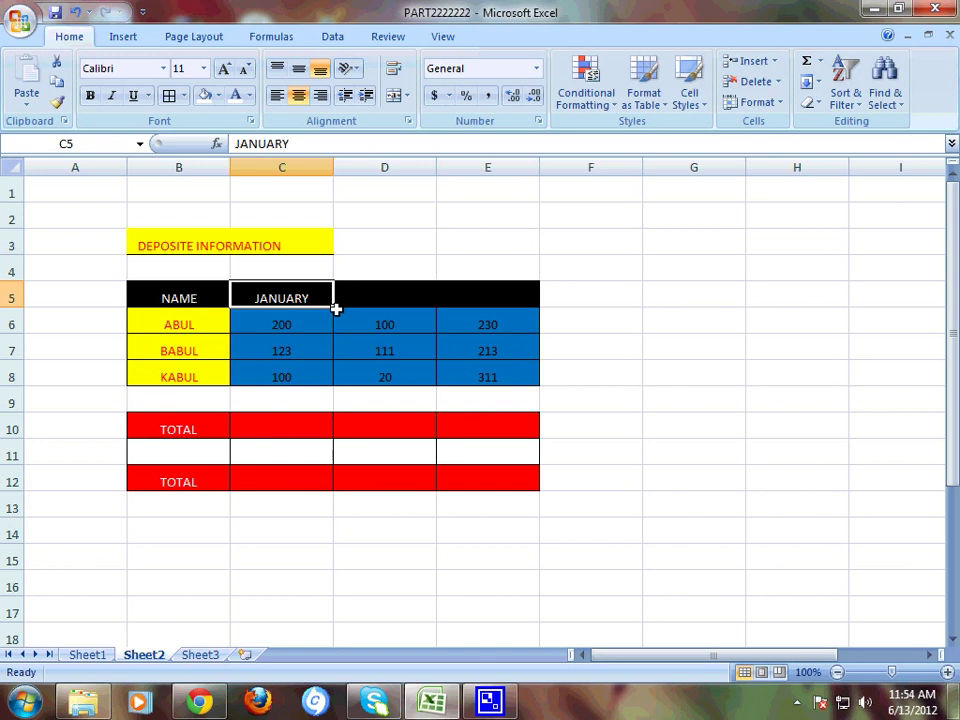
# - AutoFill the JANUARY heading across D5:E5 to add FEBRUARY and MARCH
pyautogui.moveTo(334, 307); pyautogui.dragTo(334, 307)
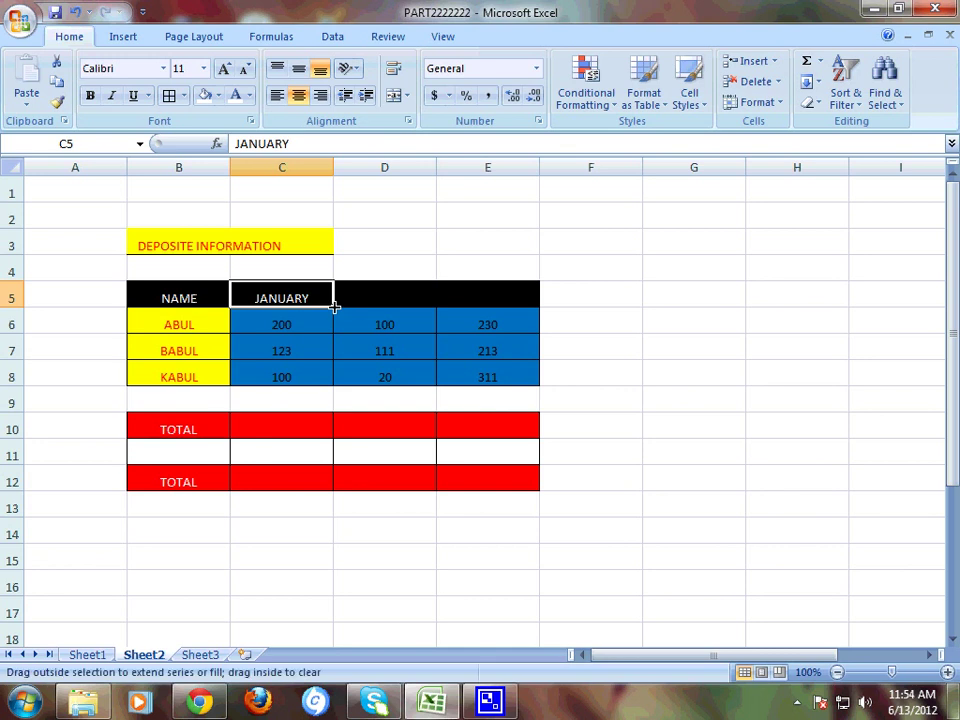
pyautogui.moveTo(334, 307); pyautogui.dragTo(398, 305)
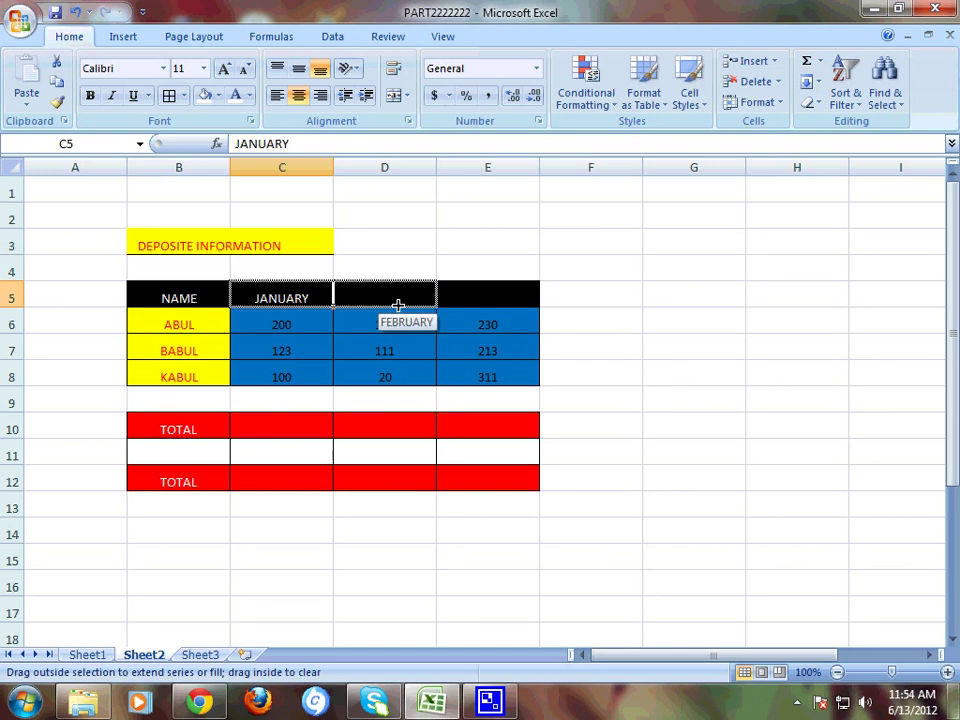
pyautogui.moveTo(398, 305); pyautogui.dragTo(506, 314)
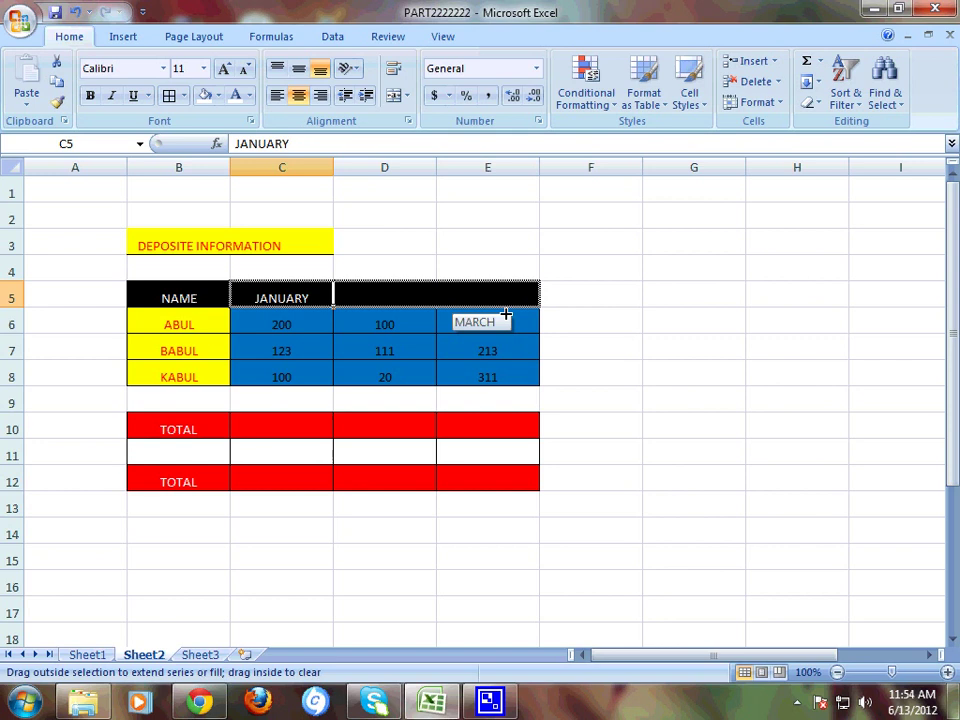
pyautogui.moveTo(506, 314); pyautogui.dragTo(506, 315)
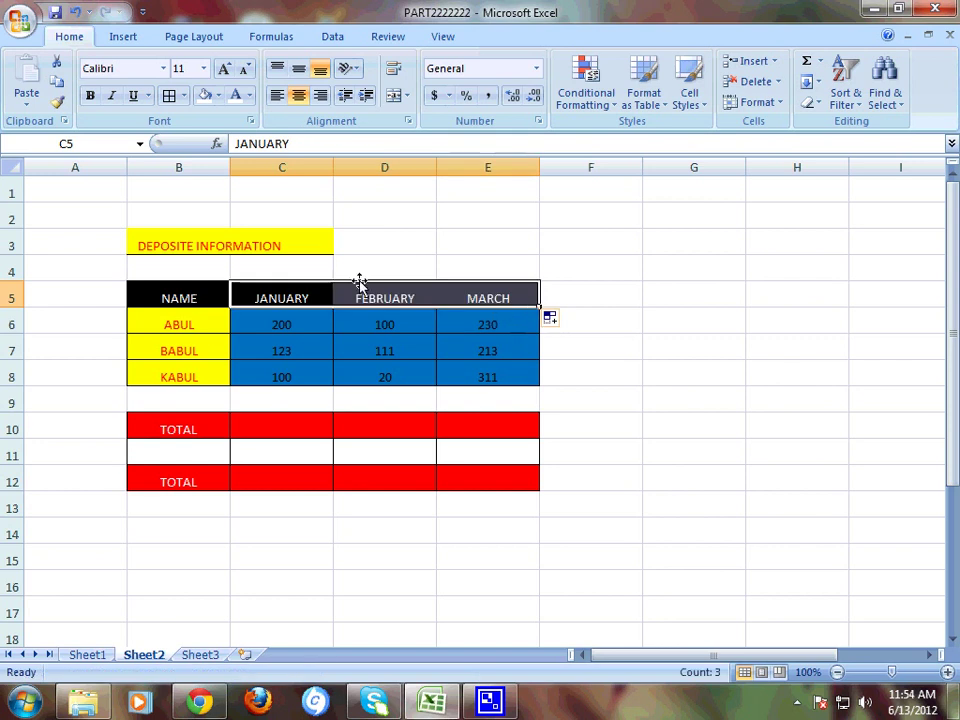
pyautogui.click(601, 303)
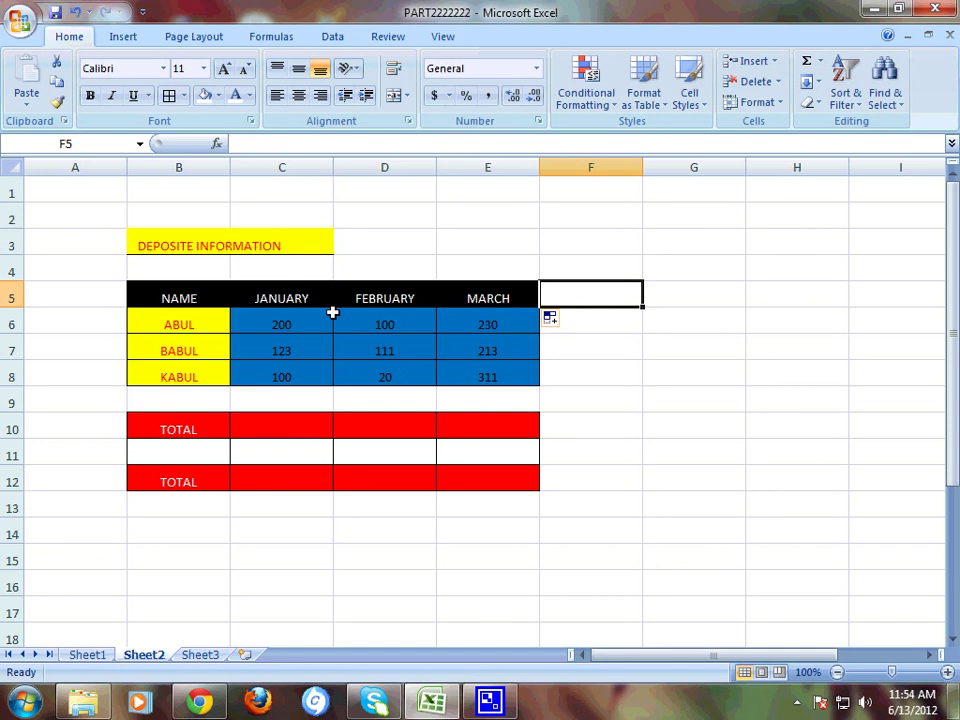
pyautogui.click(245, 429)
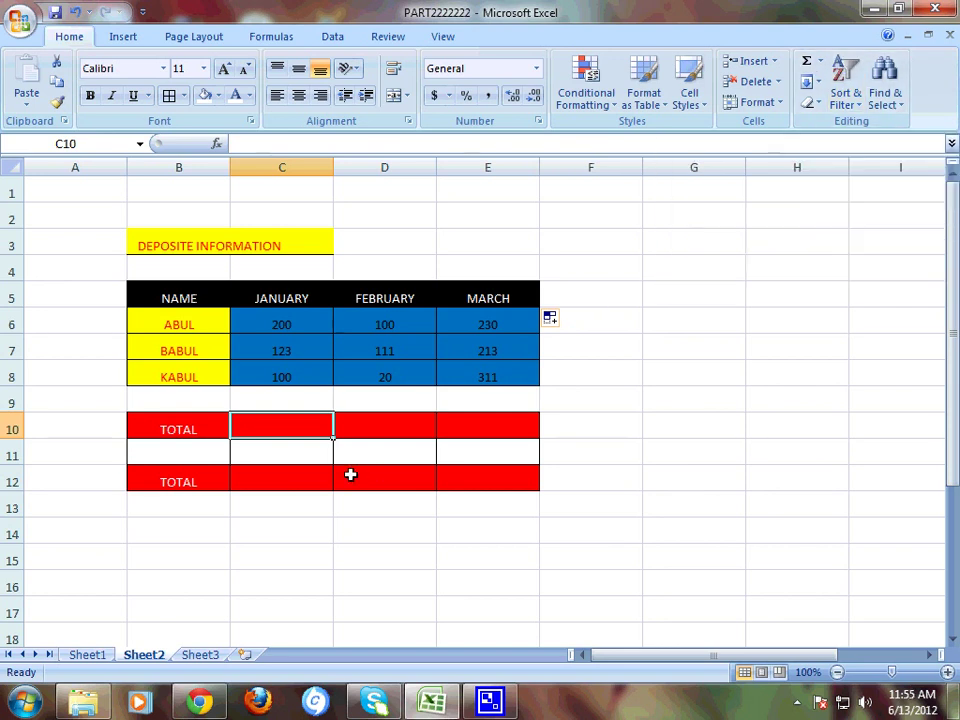
# - Total January's deposits in C10 with AutoSum as =SUM(C6:C8), giving 423
pyautogui.click(315, 508)
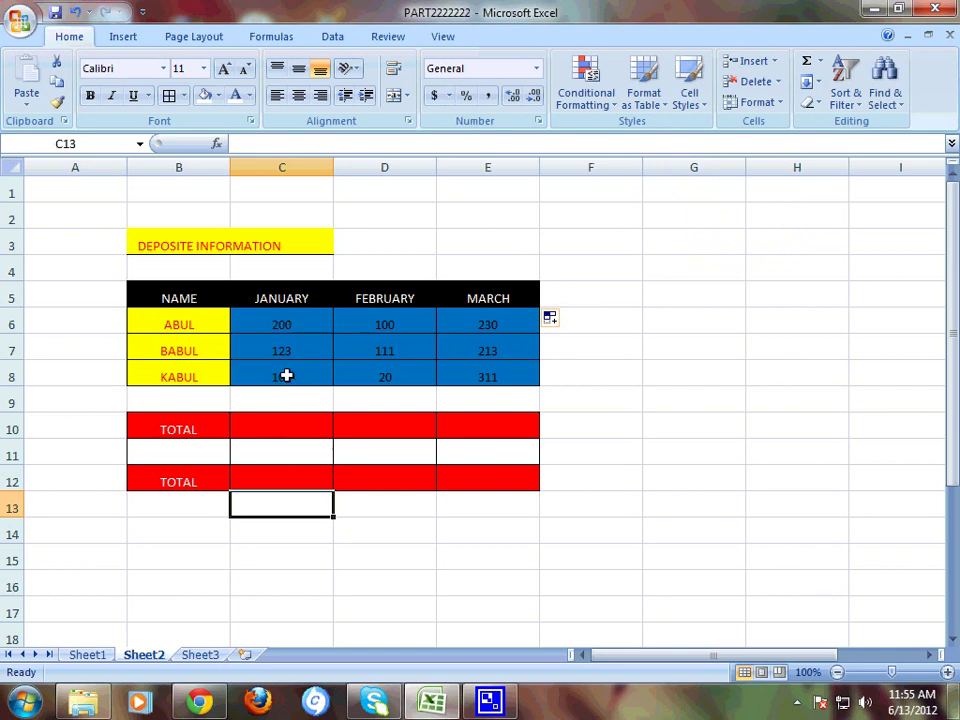
pyautogui.click(277, 426)
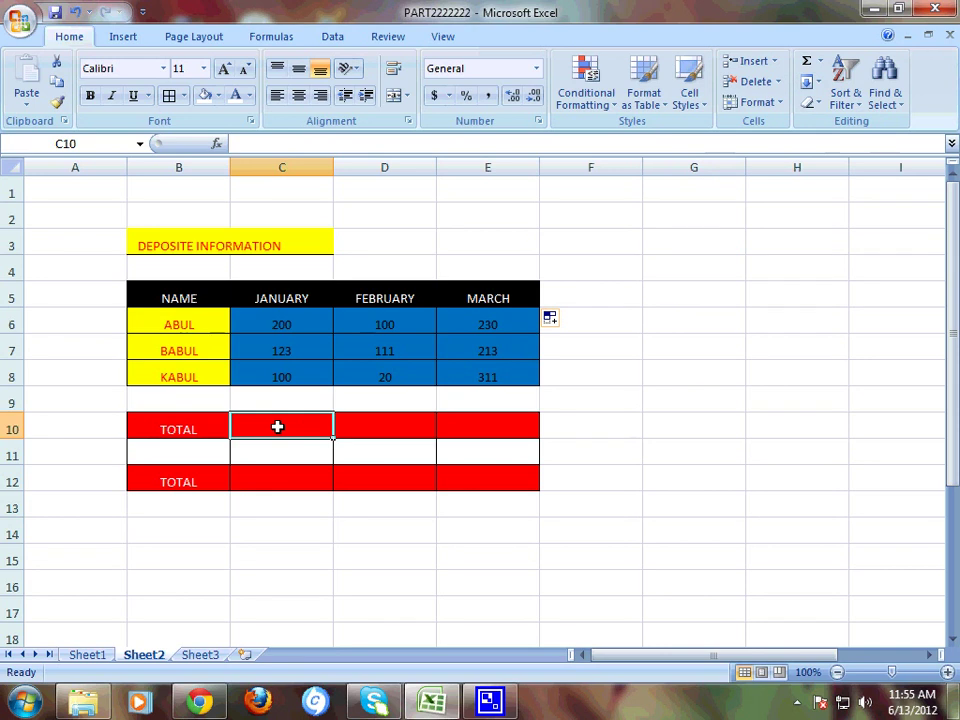
pyautogui.click(808, 66)
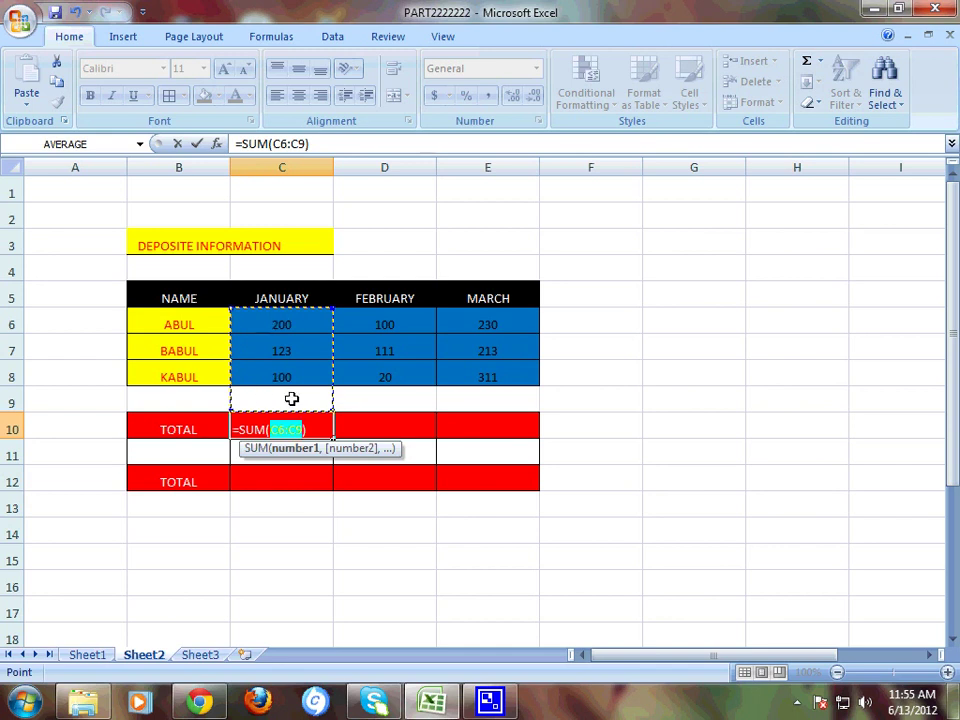
pyautogui.click(280, 333)
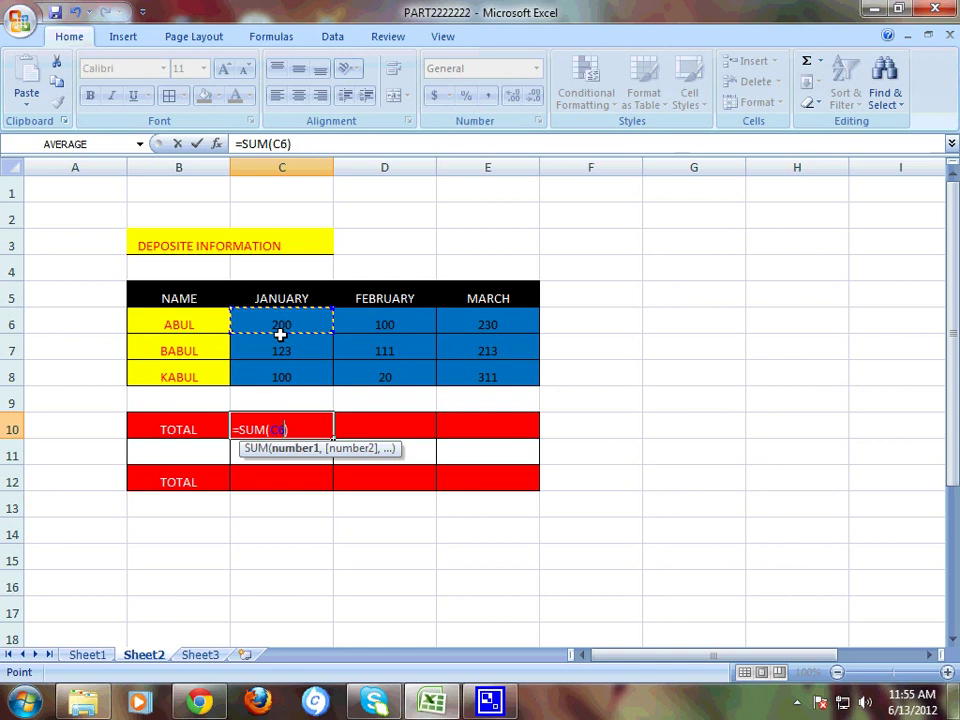
pyautogui.moveTo(280, 335); pyautogui.dragTo(276, 363)
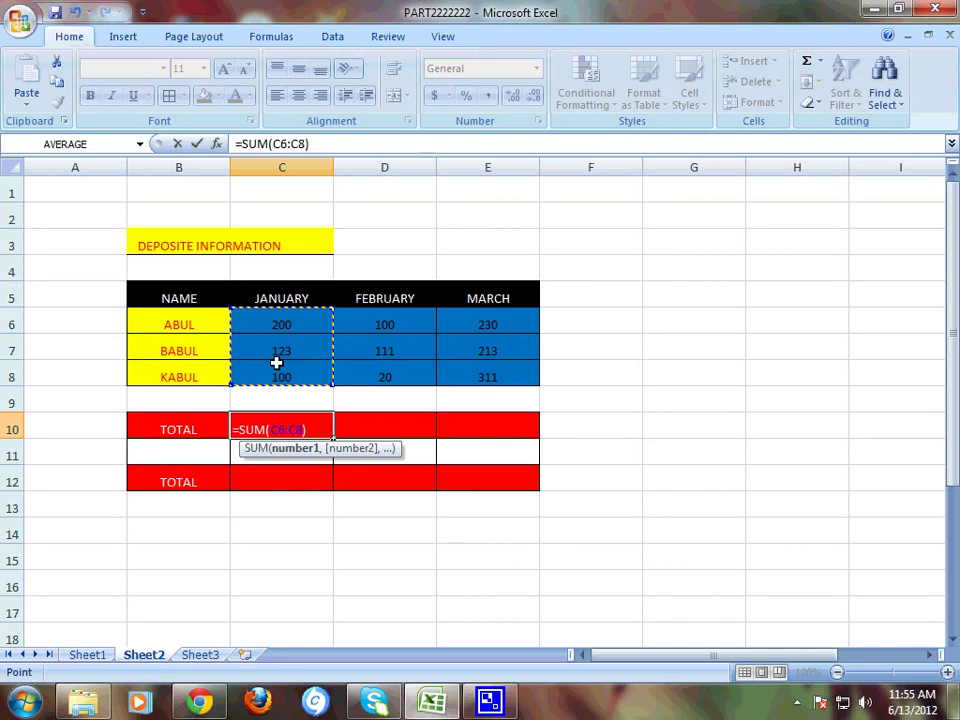
pyautogui.press('Return')
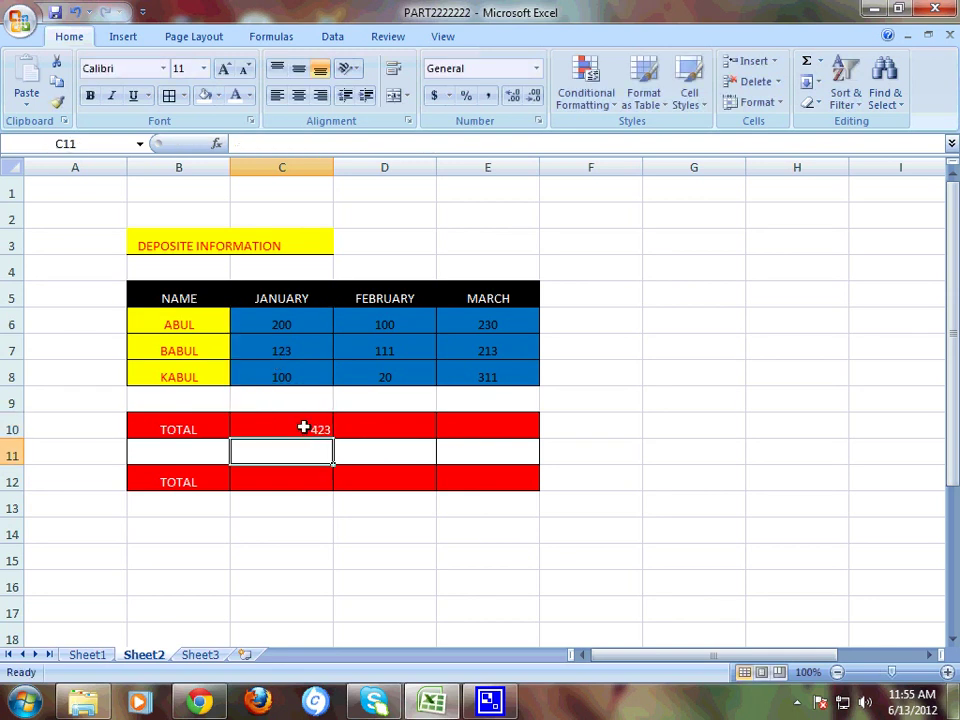
pyautogui.click(302, 427)
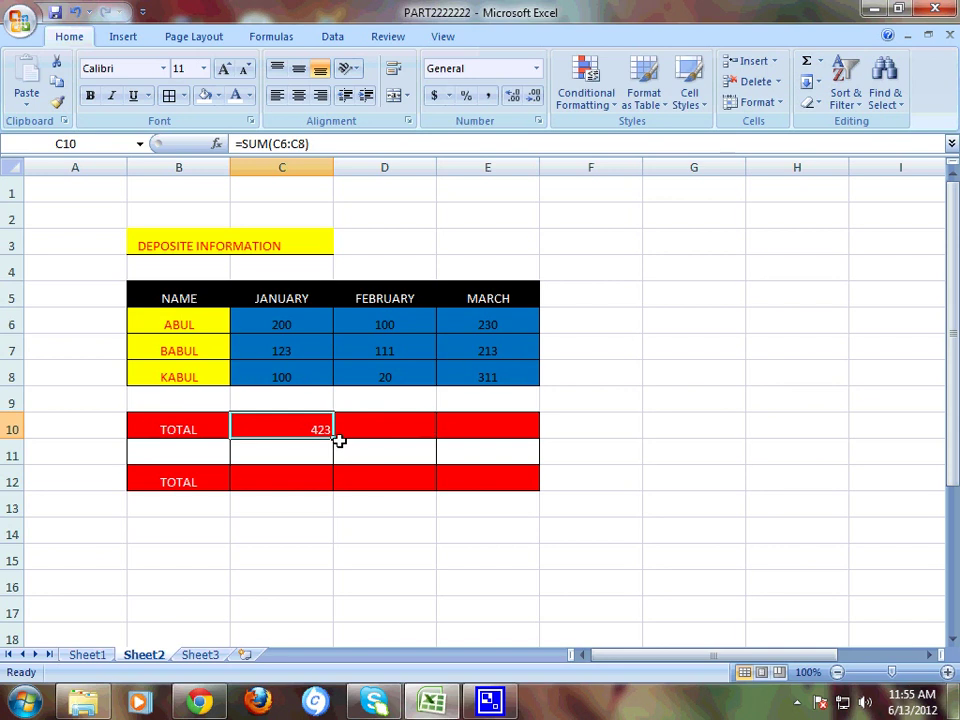
pyautogui.moveTo(331, 436); pyautogui.dragTo(499, 435)
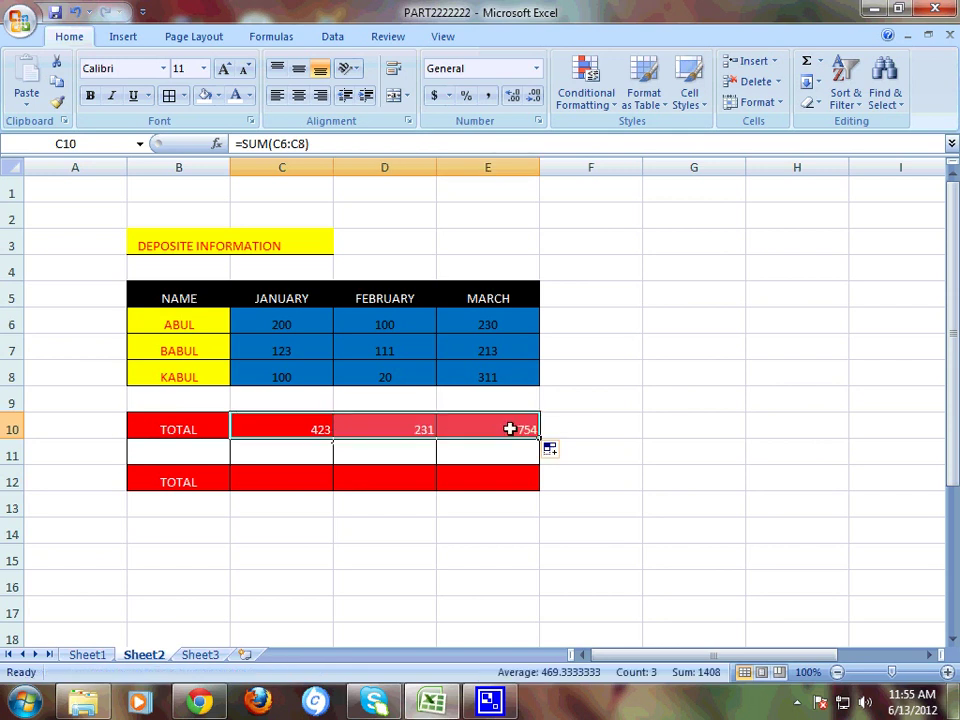
pyautogui.click(460, 426)
pyautogui.click(337, 428)
pyautogui.click(316, 427)
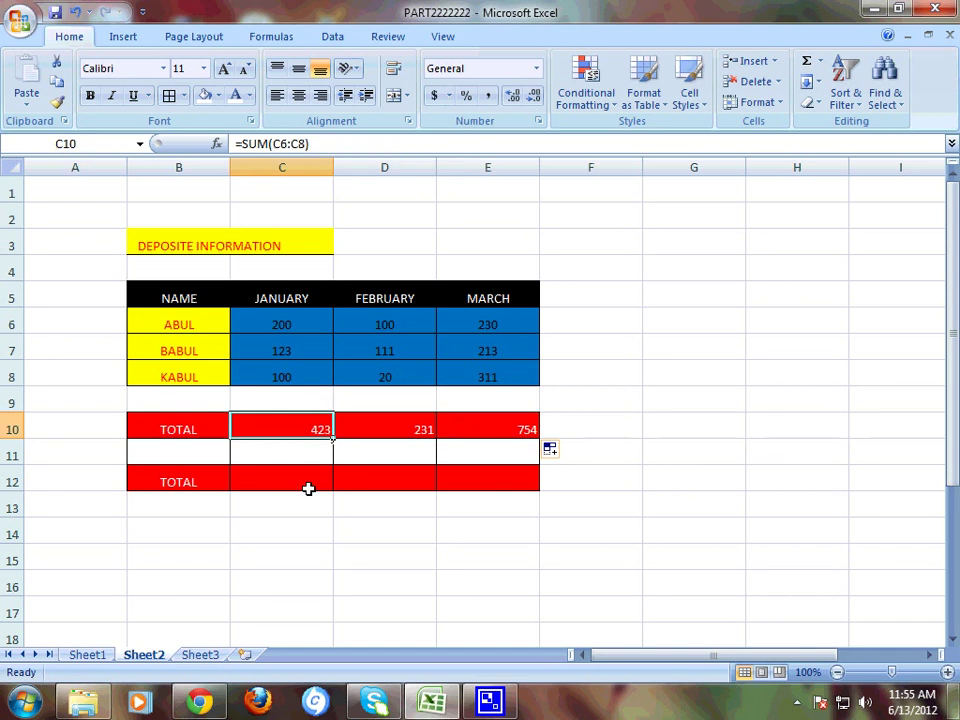
pyautogui.click(311, 488)
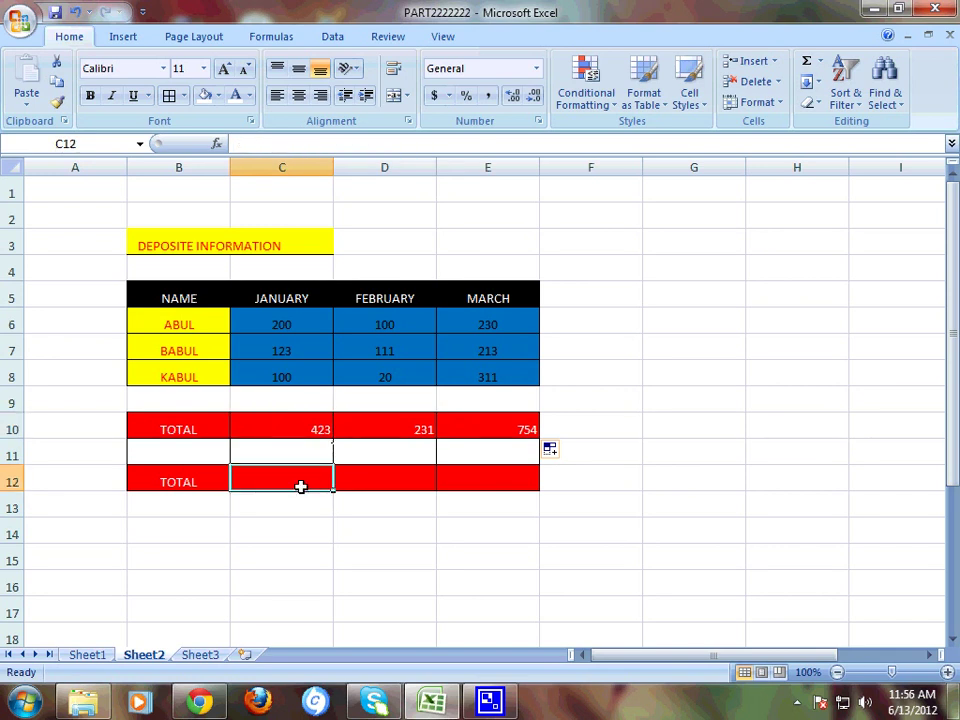
# - Open Insert Function via AutoSum's More Functions and list Math & Trig functions down to SUM
pyautogui.click(820, 62)
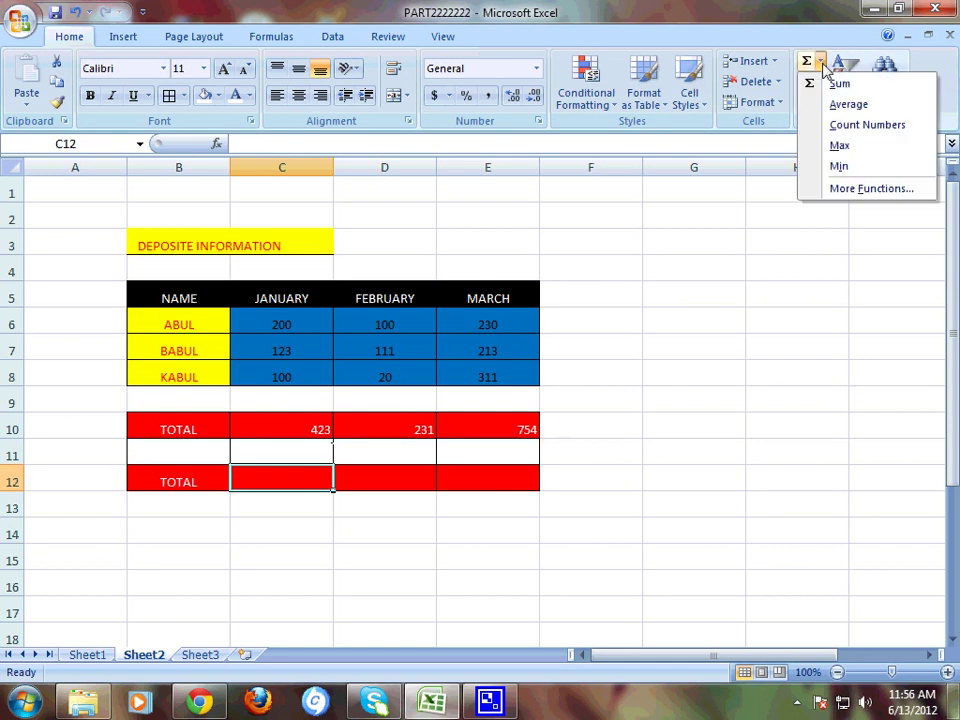
pyautogui.click(846, 192)
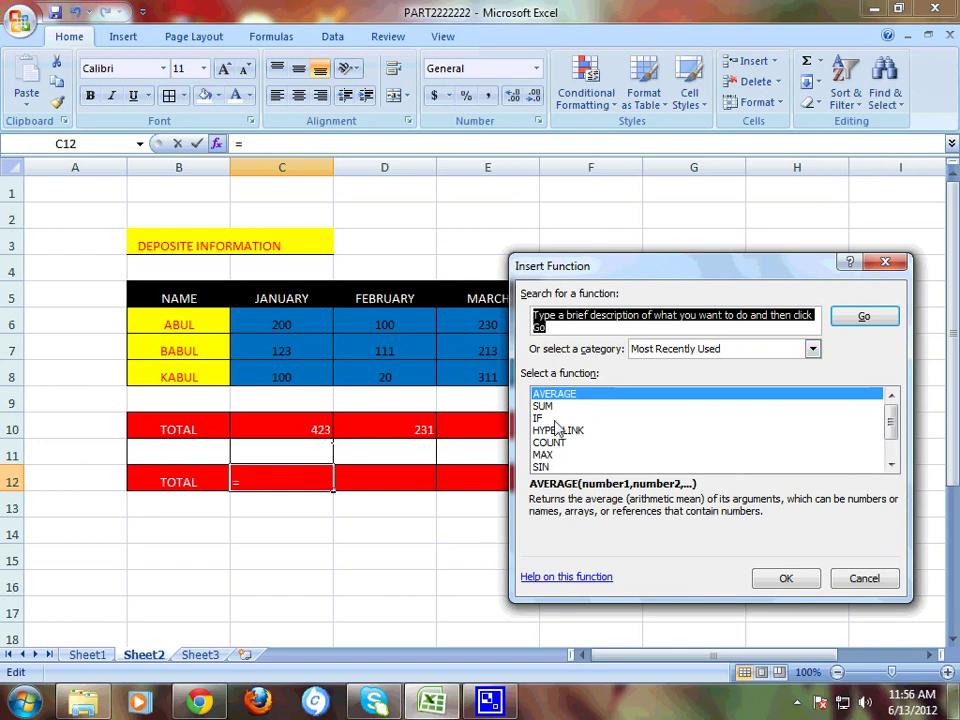
pyautogui.click(697, 354)
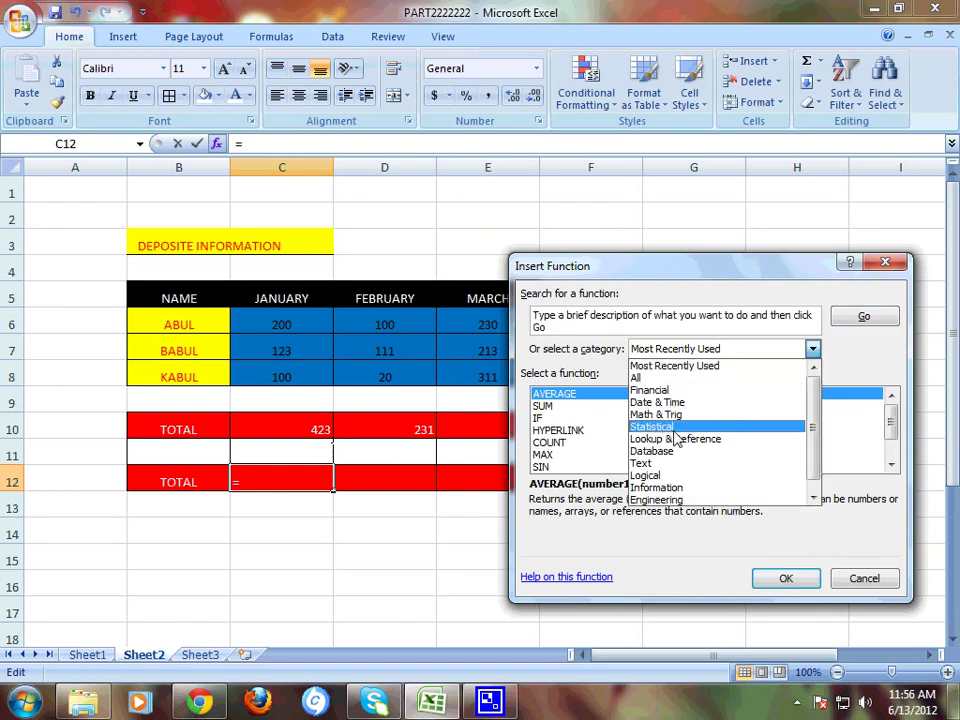
pyautogui.click(667, 416)
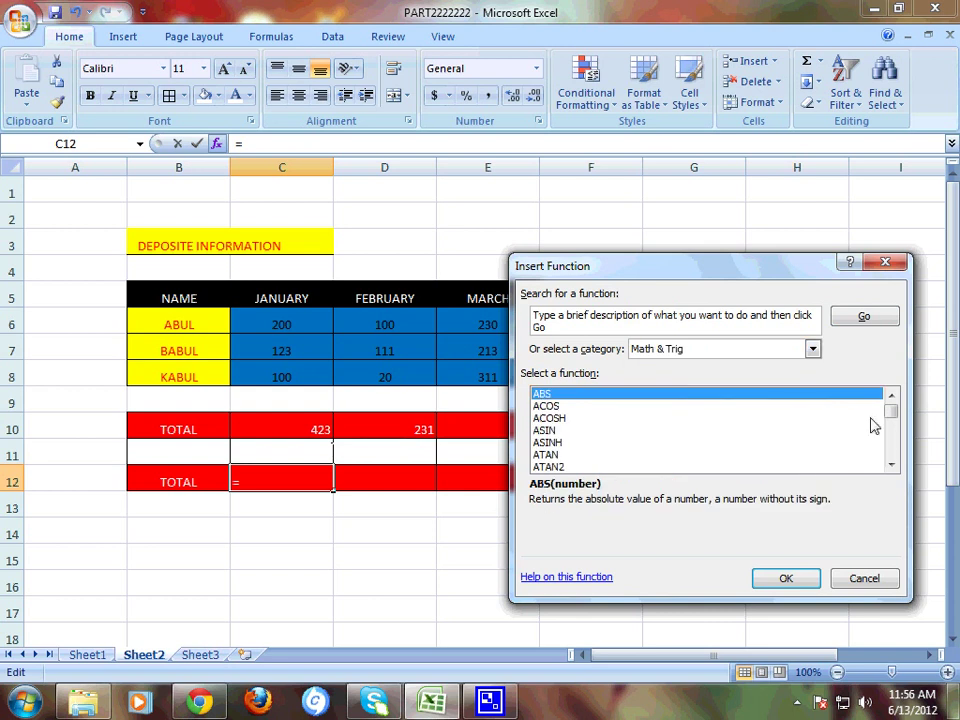
pyautogui.moveTo(895, 412); pyautogui.dragTo(889, 447)
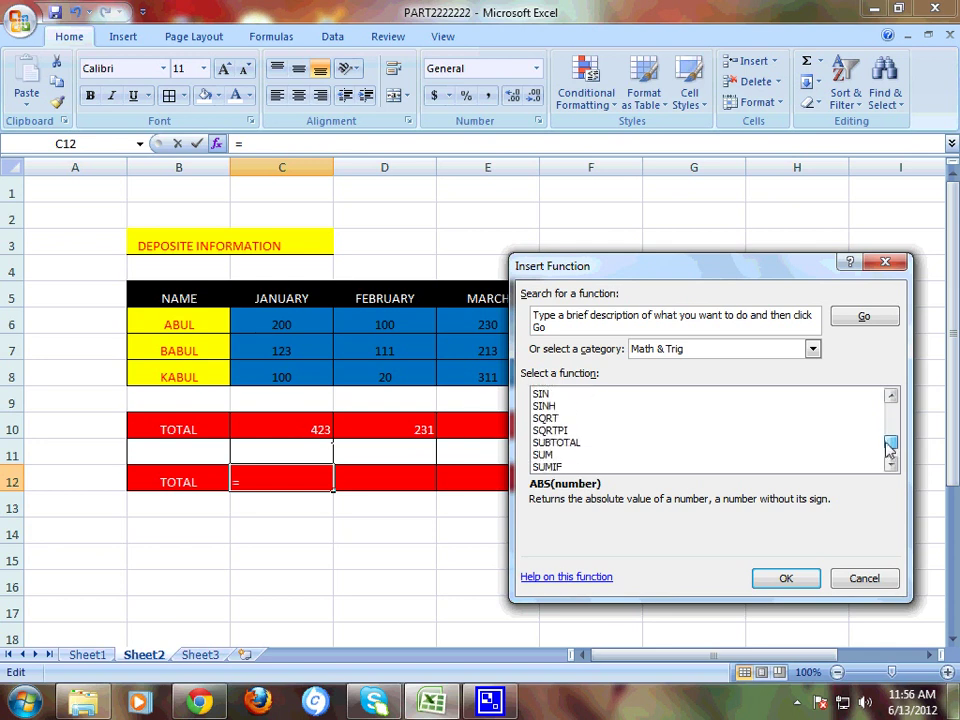
# - Choose SUM for C12 and set Number1 to C6:C8, previewing 423
pyautogui.doubleClick(547, 456)
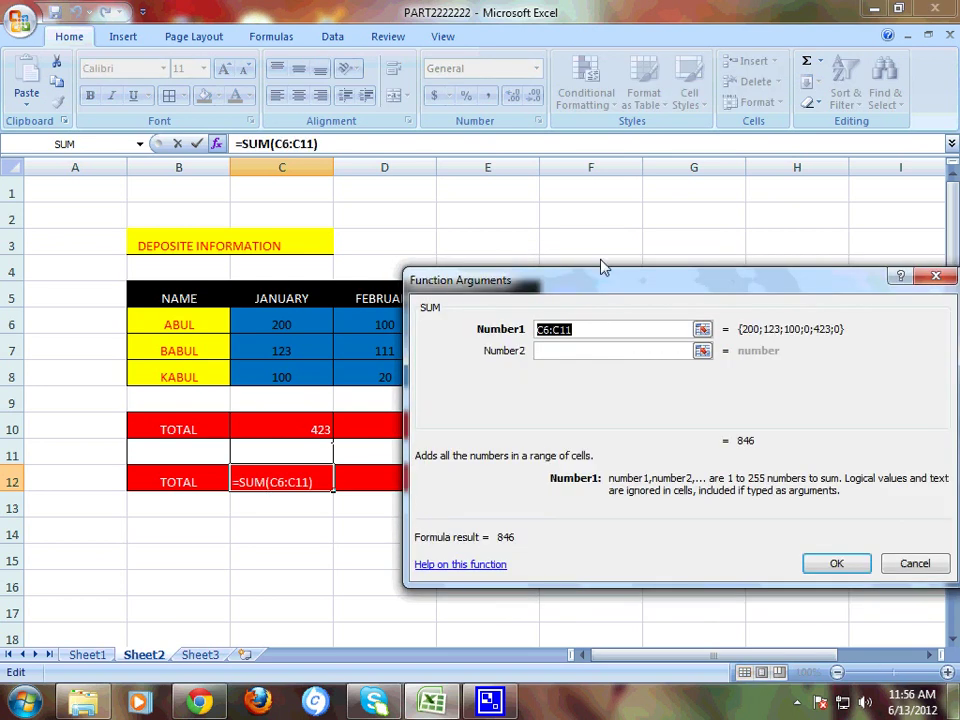
pyautogui.moveTo(576, 282)
pyautogui.mouseDown()
pyautogui.moveTo(603, 278)
pyautogui.moveTo(444, 288)
pyautogui.moveTo(677, 291)
pyautogui.mouseUp()
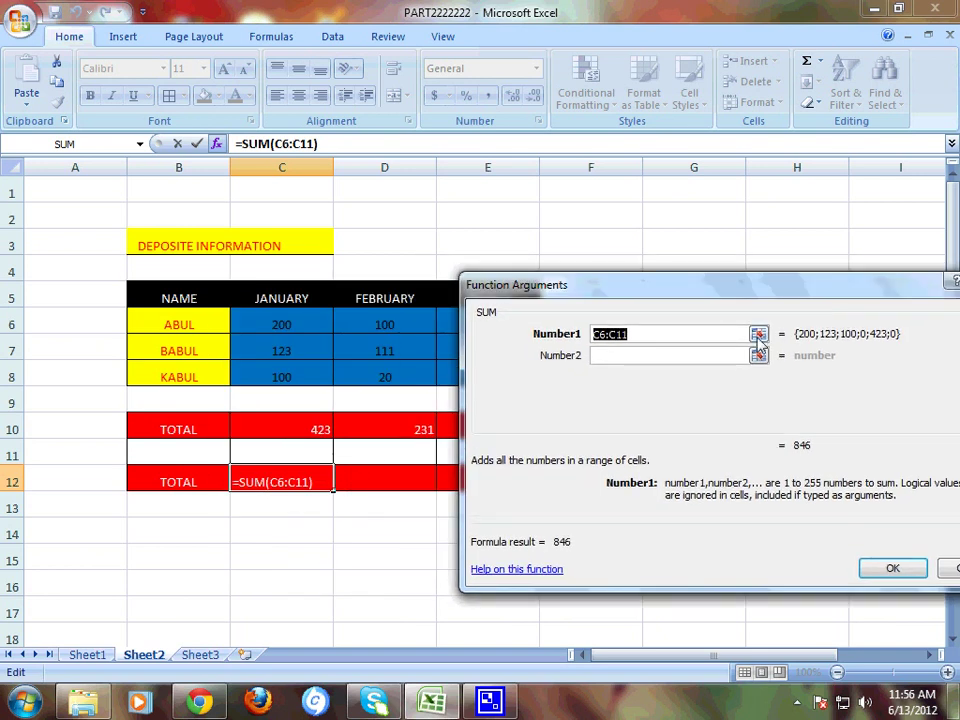
pyautogui.click(757, 338)
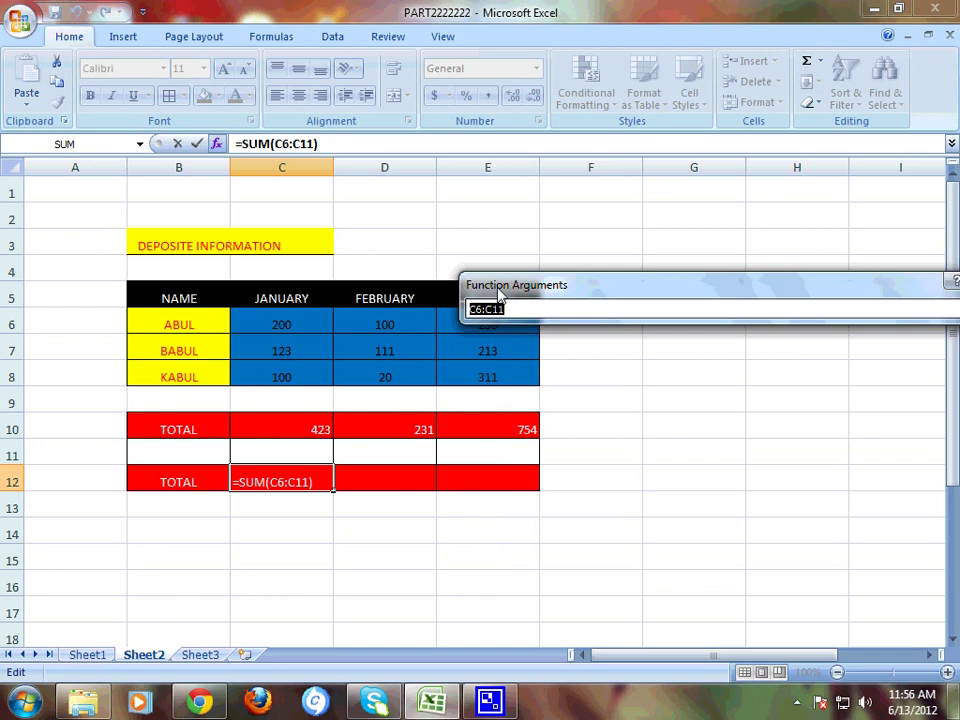
pyautogui.moveTo(640, 289); pyautogui.dragTo(604, 201)
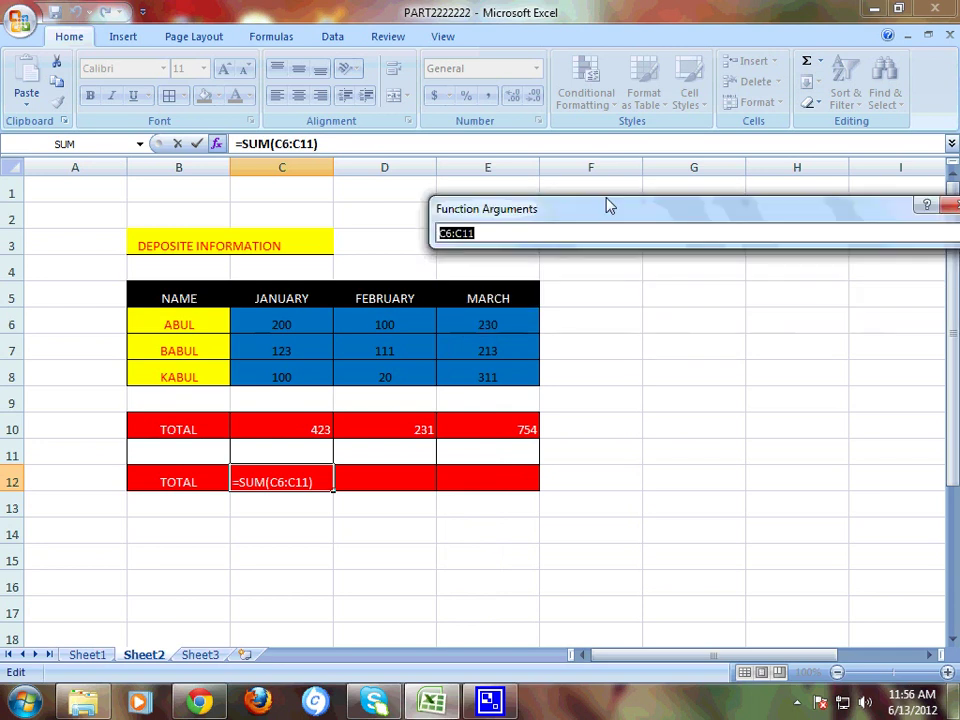
pyautogui.click(285, 322)
pyautogui.moveTo(285, 322); pyautogui.dragTo(288, 364)
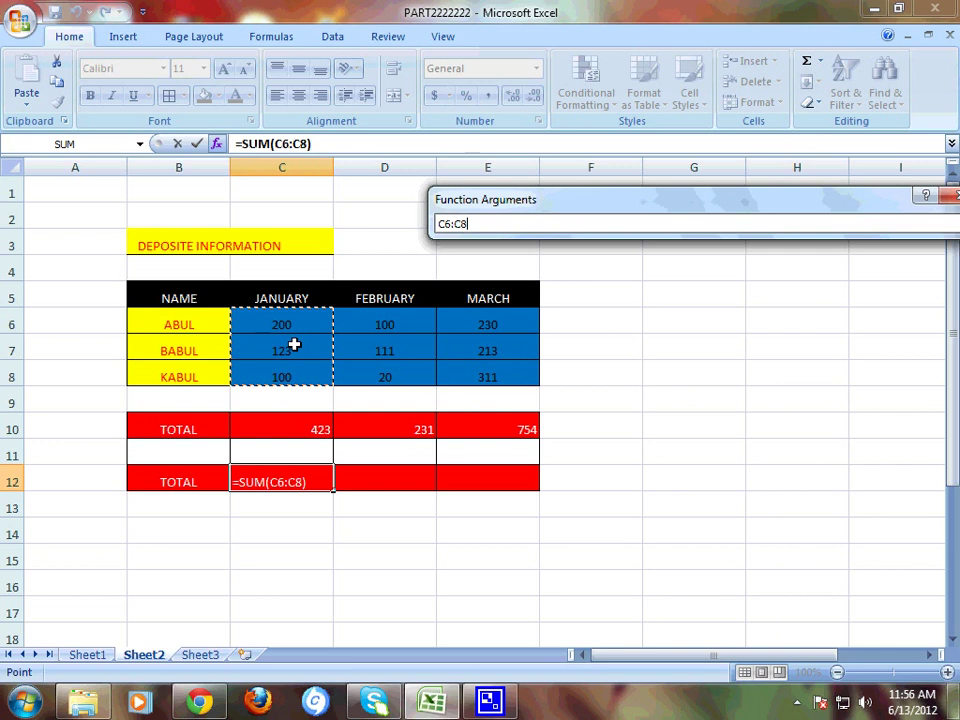
pyautogui.press('Return')
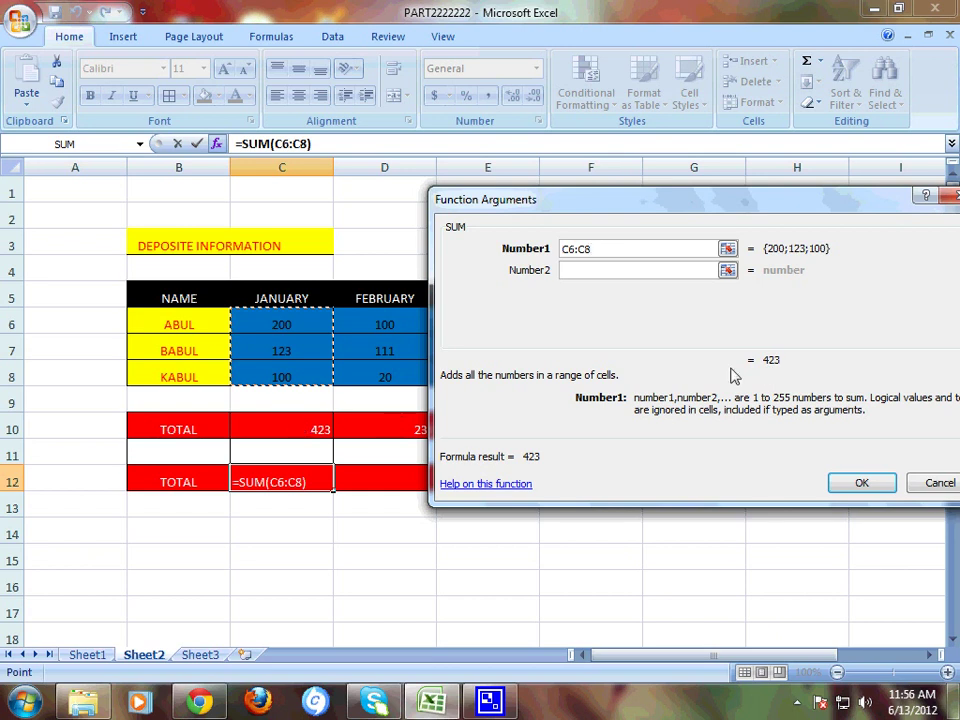
# - Confirm the SUM in C12 and fill it across to E12, giving 423, 231 and 754
pyautogui.click(857, 483)
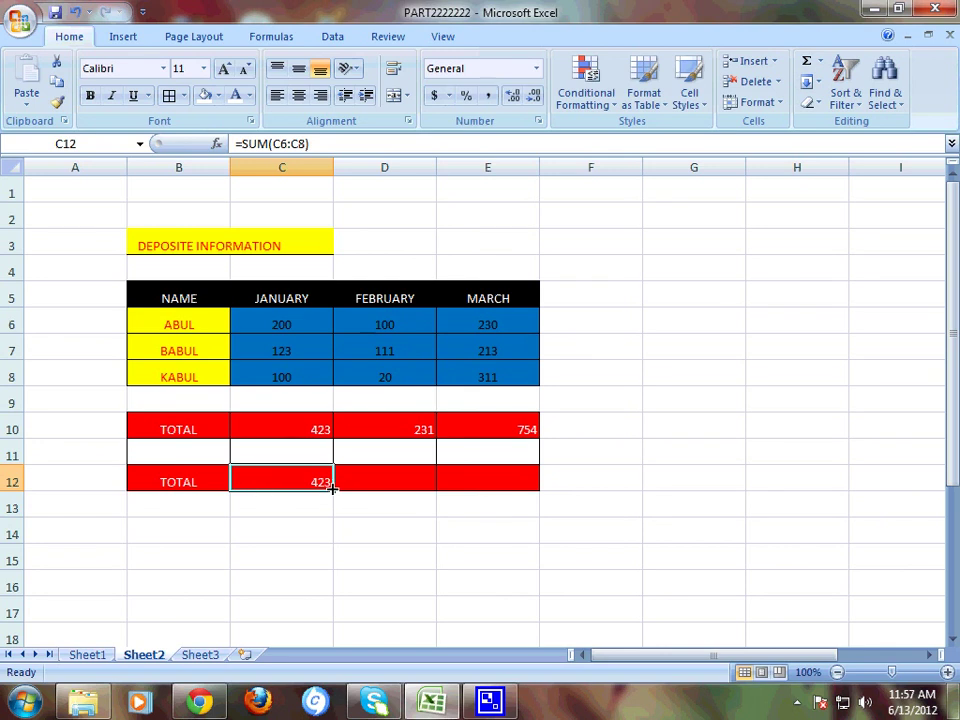
pyautogui.moveTo(332, 489); pyautogui.dragTo(500, 491)
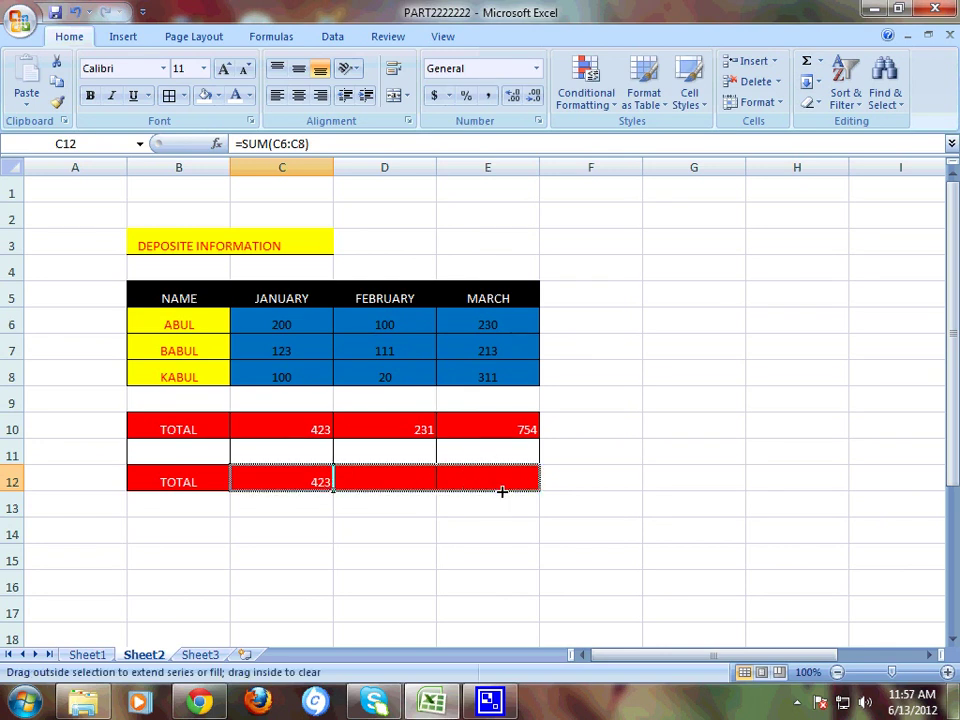
pyautogui.moveTo(502, 491); pyautogui.dragTo(501, 492)
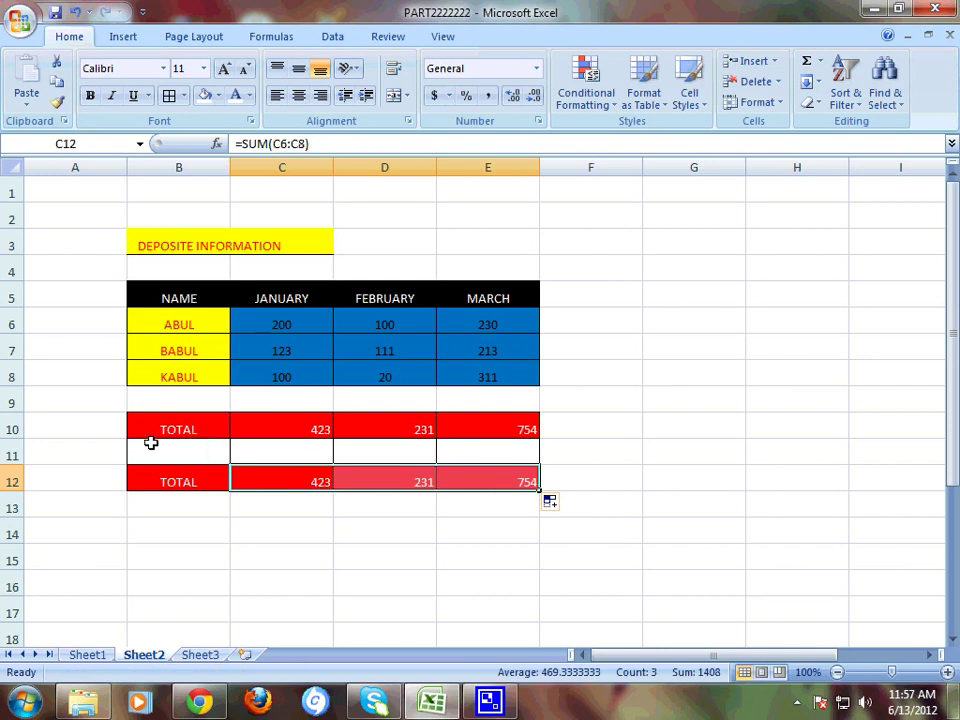
# - Center the TOTAL rows B10:E10 and C12:E12
pyautogui.moveTo(195, 430); pyautogui.dragTo(480, 432)
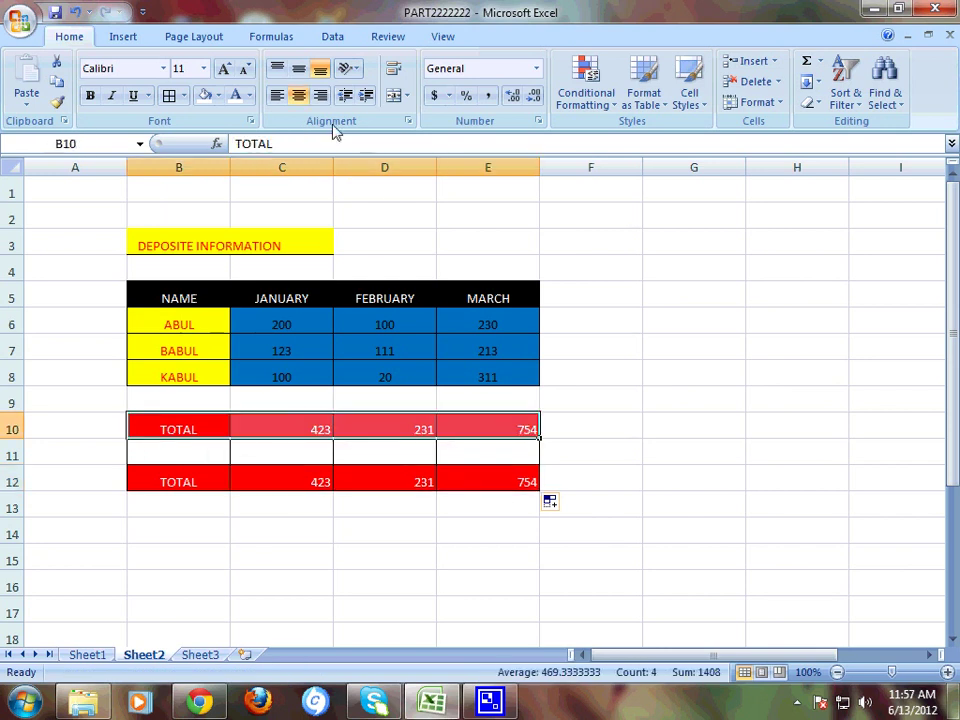
pyautogui.click(277, 95)
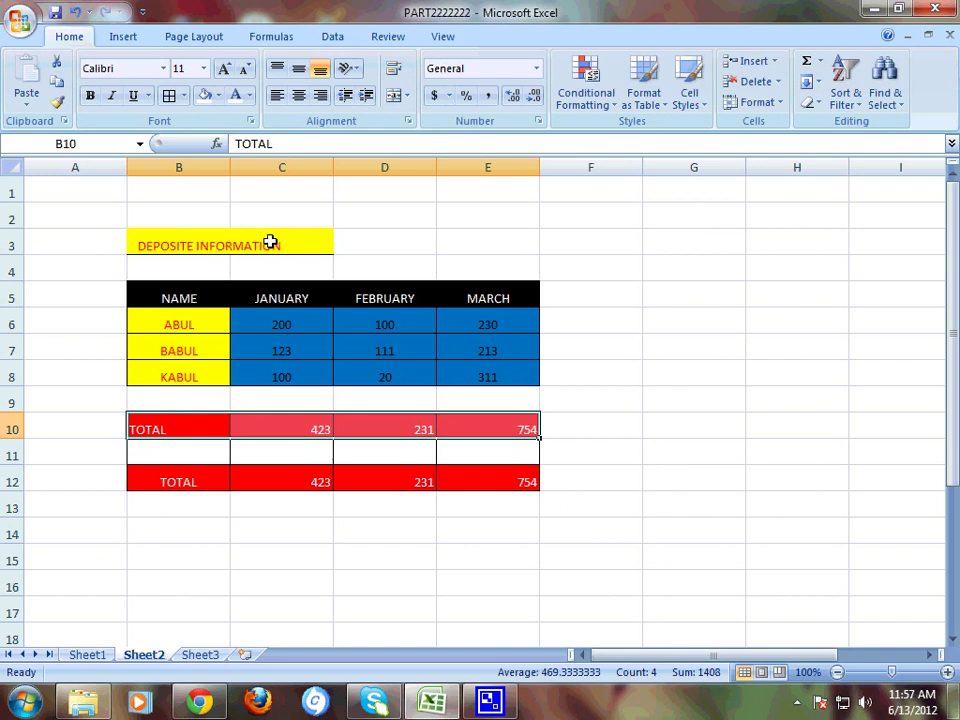
pyautogui.click(155, 429)
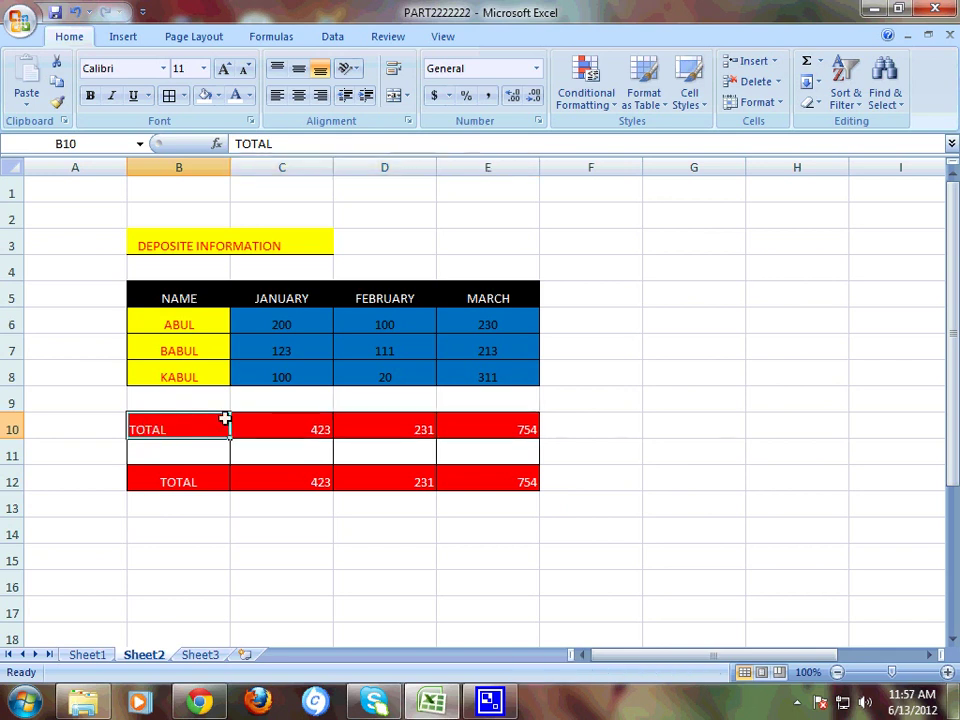
pyautogui.moveTo(225, 419); pyautogui.dragTo(476, 420)
pyautogui.click(299, 96)
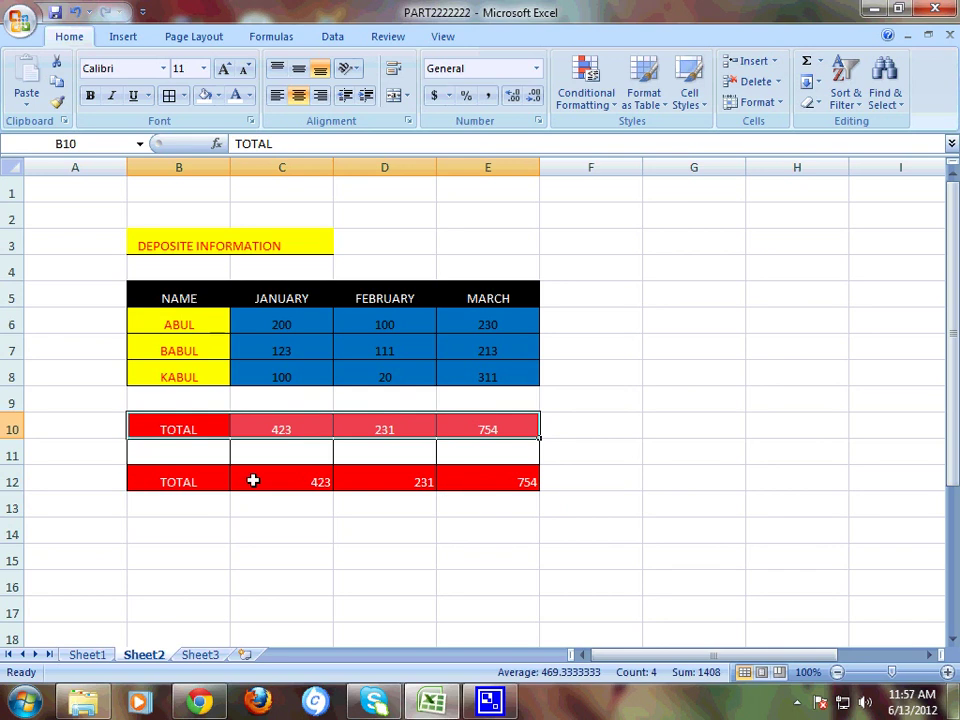
pyautogui.moveTo(253, 481); pyautogui.dragTo(499, 482)
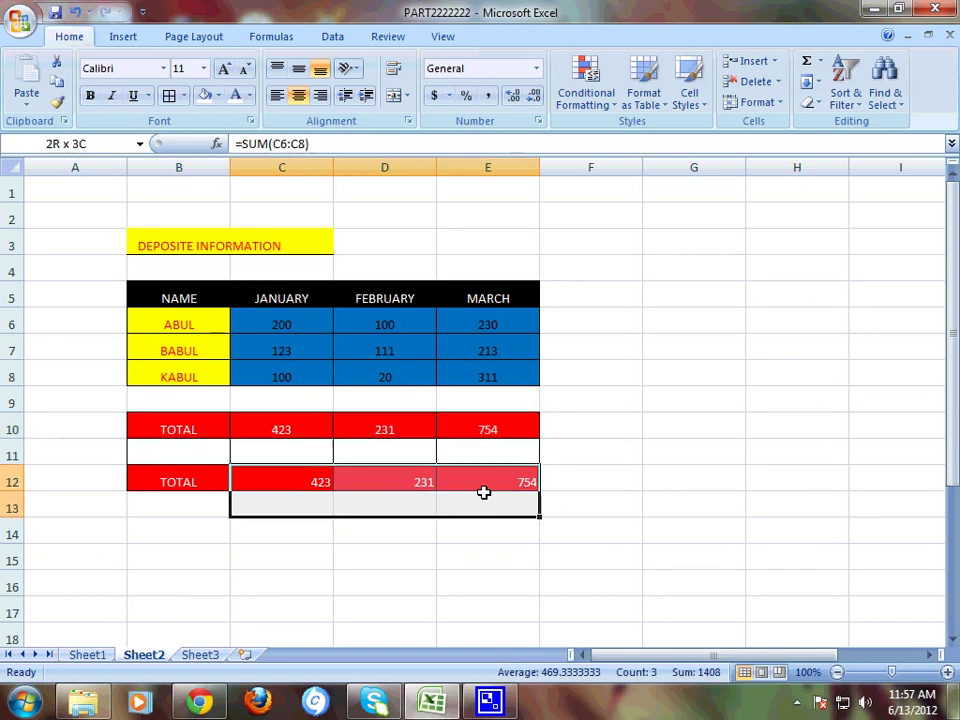
pyautogui.click(299, 96)
pyautogui.click(384, 580)
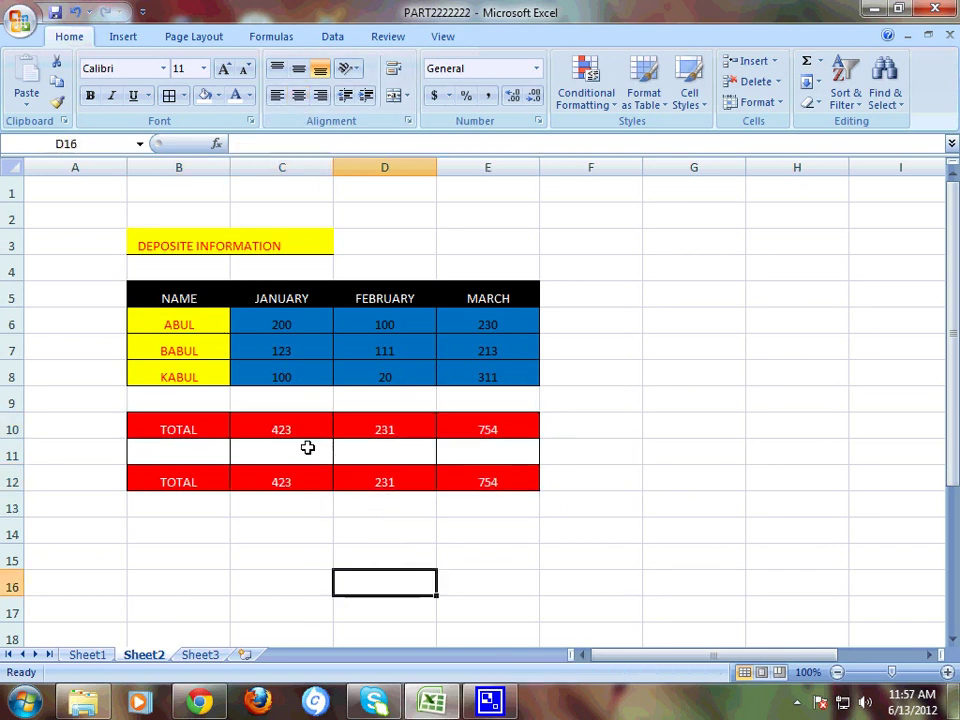
# - Check the Sheet2 deposit table in Print Preview, zoomed in, then return to the worksheet
pyautogui.click(21, 33)
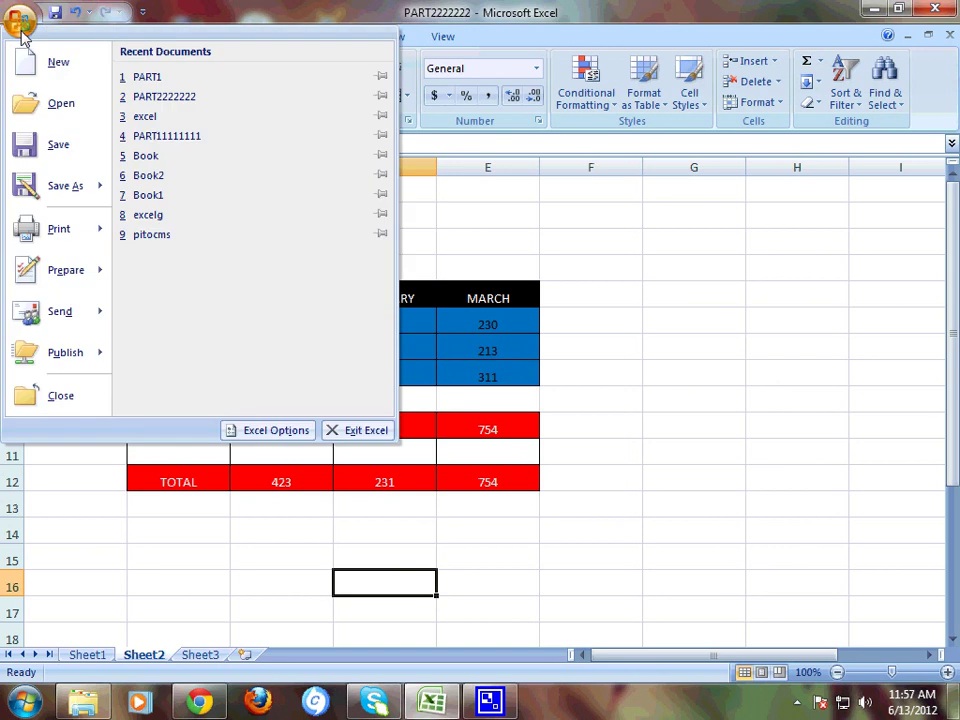
pyautogui.moveTo(61, 228)
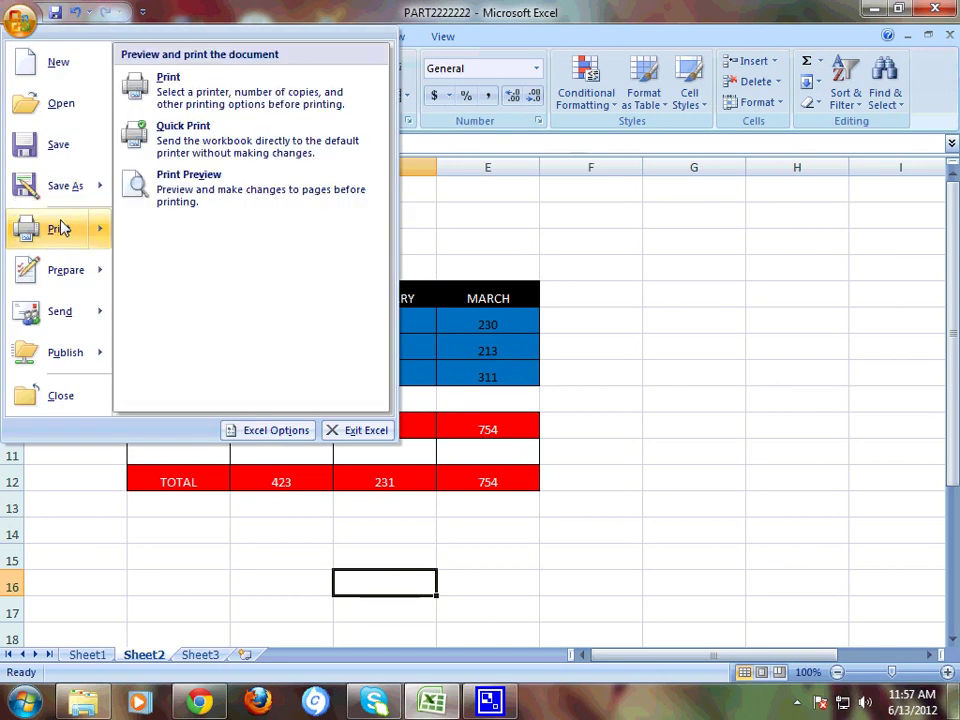
pyautogui.click(185, 203)
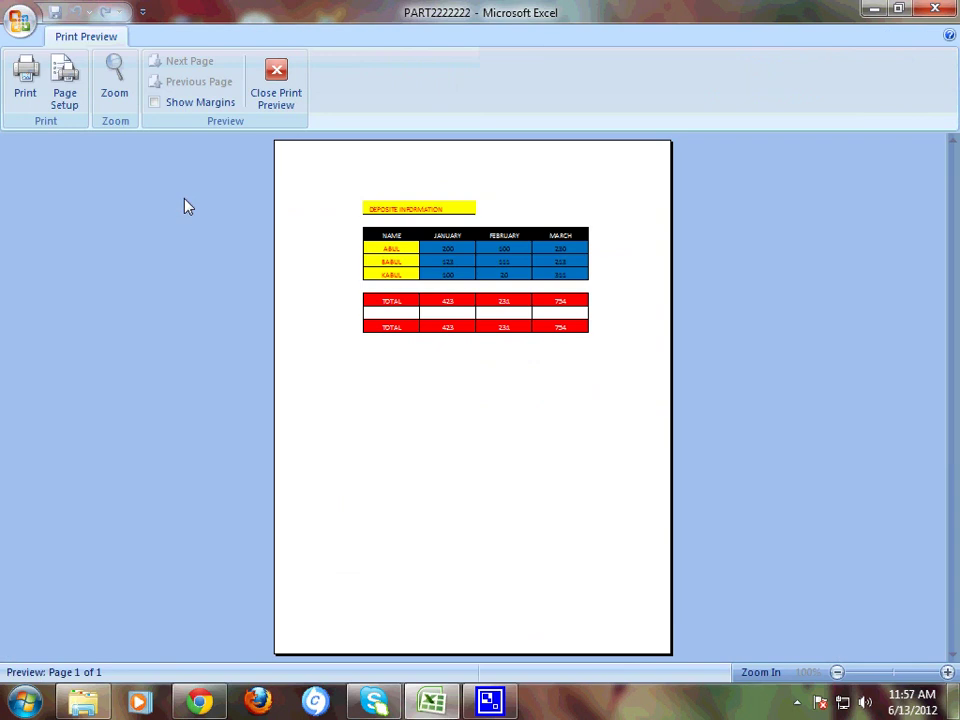
pyautogui.click(418, 474)
pyautogui.scroll(3, 418, 474)
pyautogui.scroll(1, 418, 474)
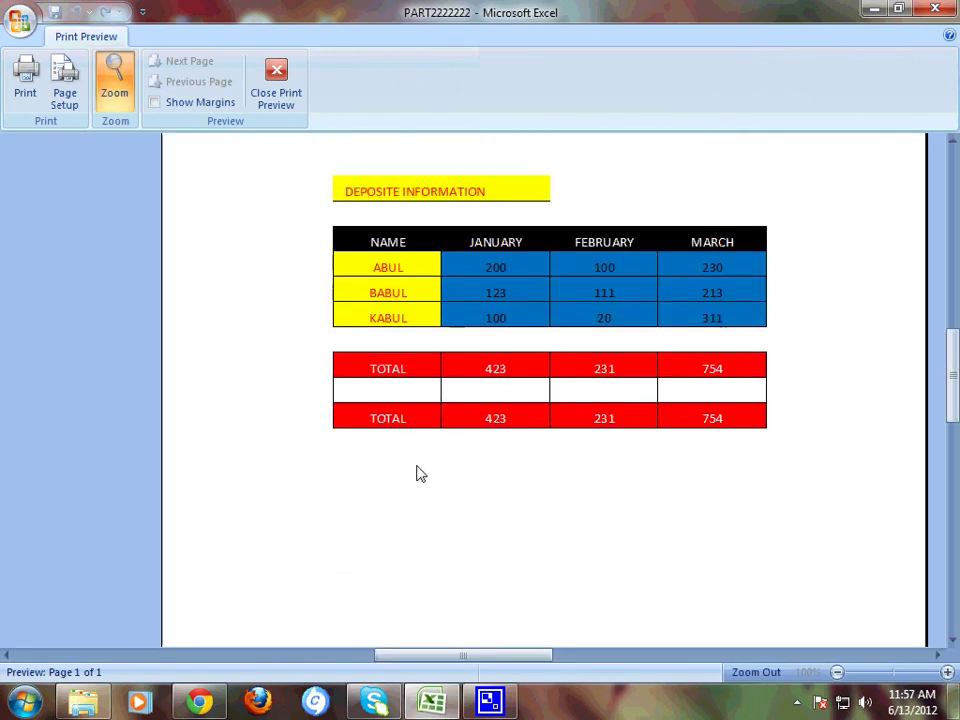
pyautogui.click(294, 79)
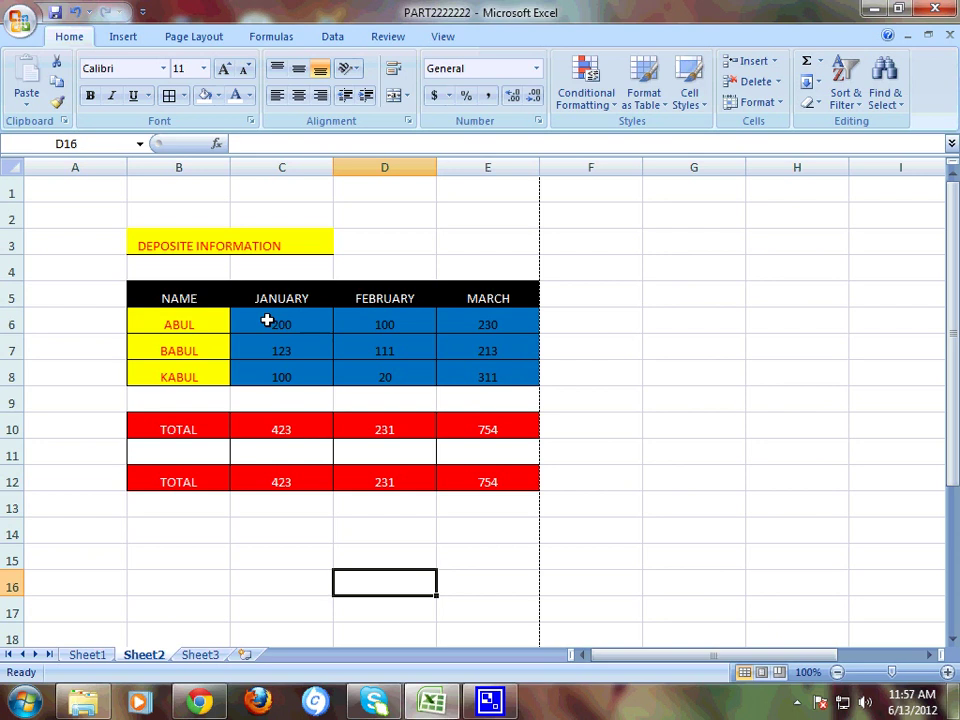
# - Apply Currency number format to the deposit amounts in C6:E8
pyautogui.click(536, 69)
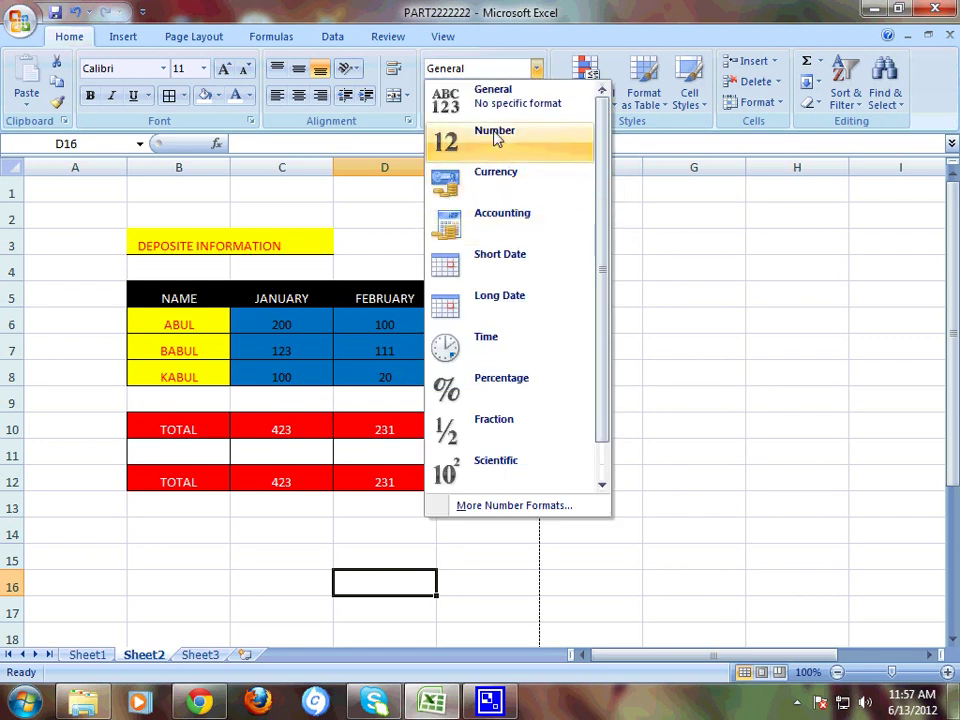
pyautogui.click(540, 70)
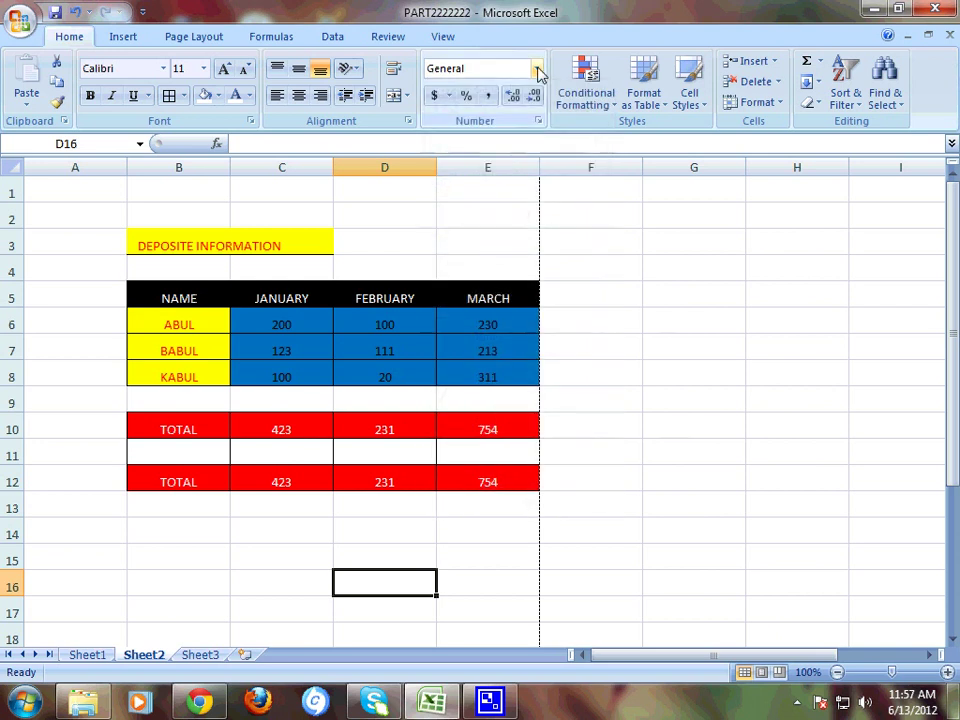
pyautogui.moveTo(257, 318); pyautogui.dragTo(487, 365)
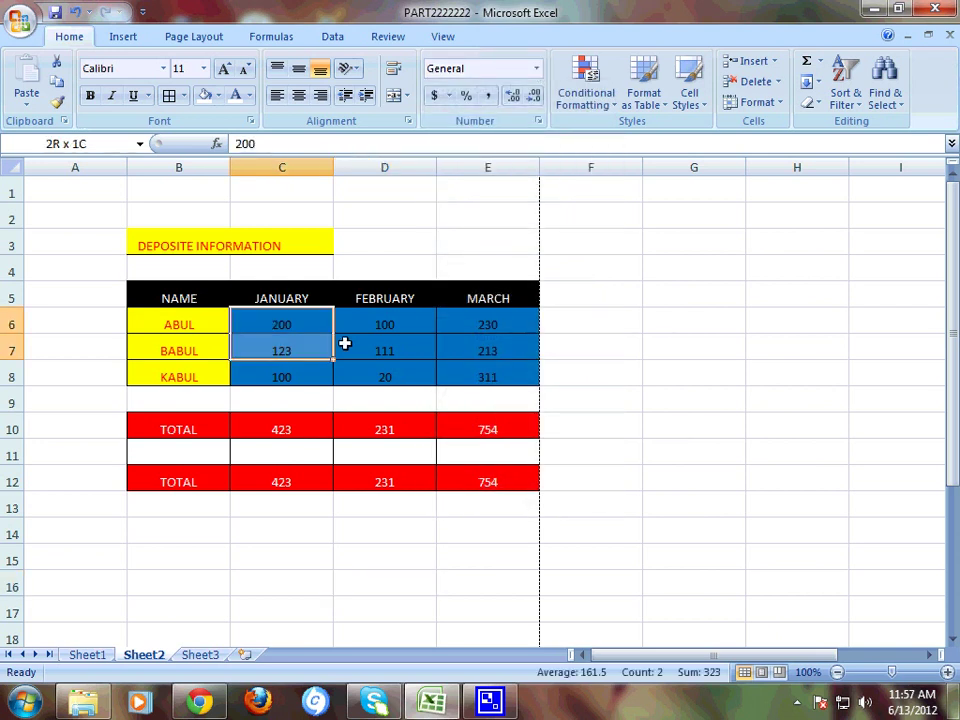
pyautogui.click(535, 78)
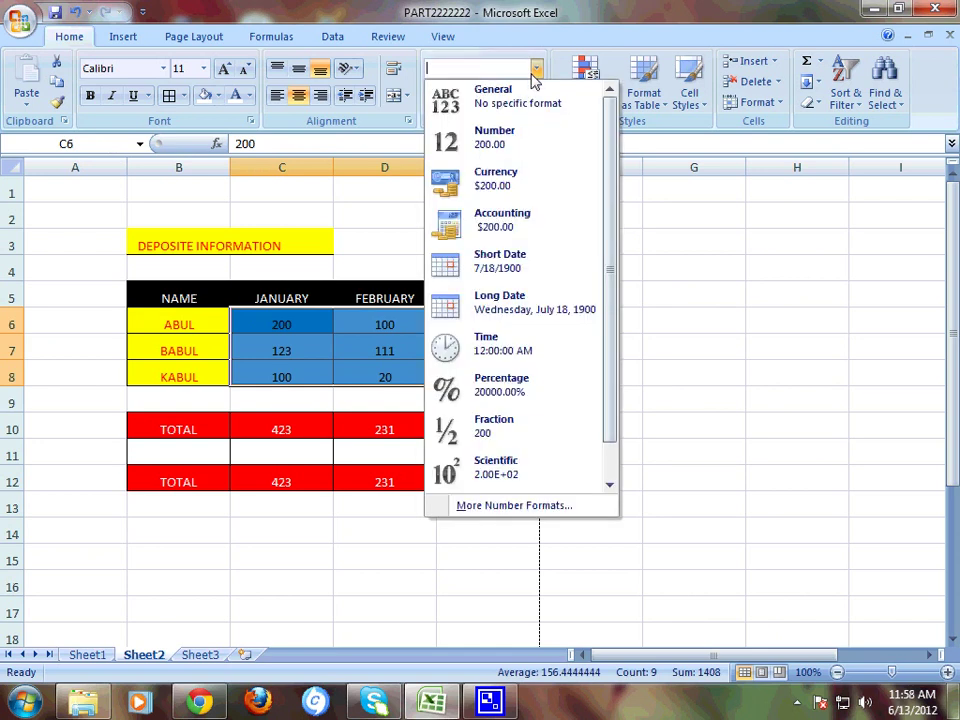
pyautogui.click(478, 178)
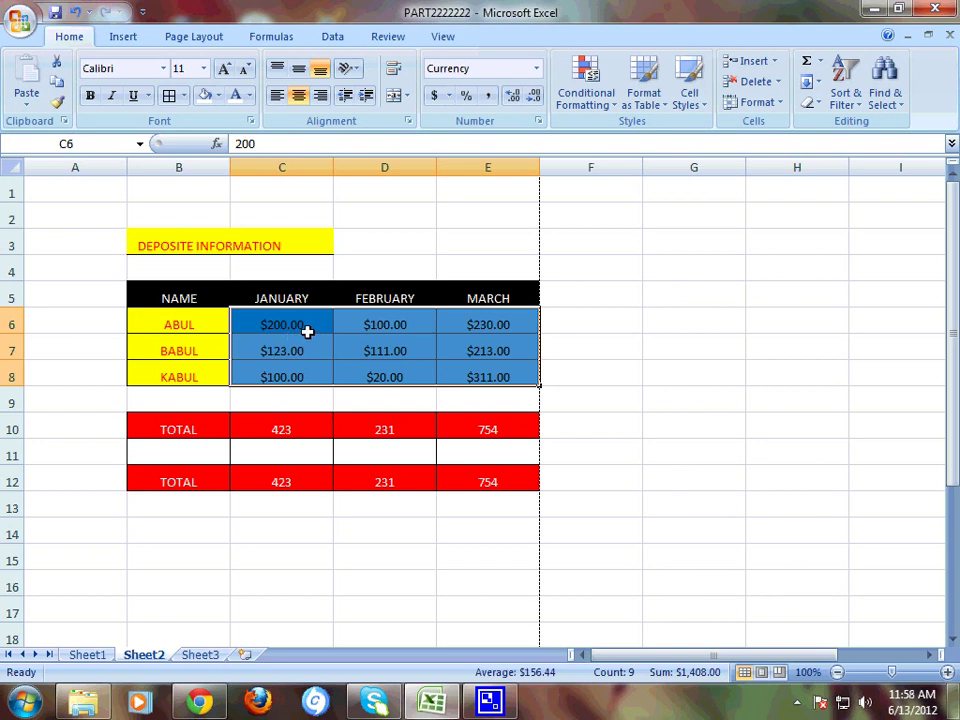
pyautogui.click(536, 68)
# - Format the deposit amounts C6:E8 as $ Currency with 0 decimal places (e.g. $200, $311)
pyautogui.click(490, 506)
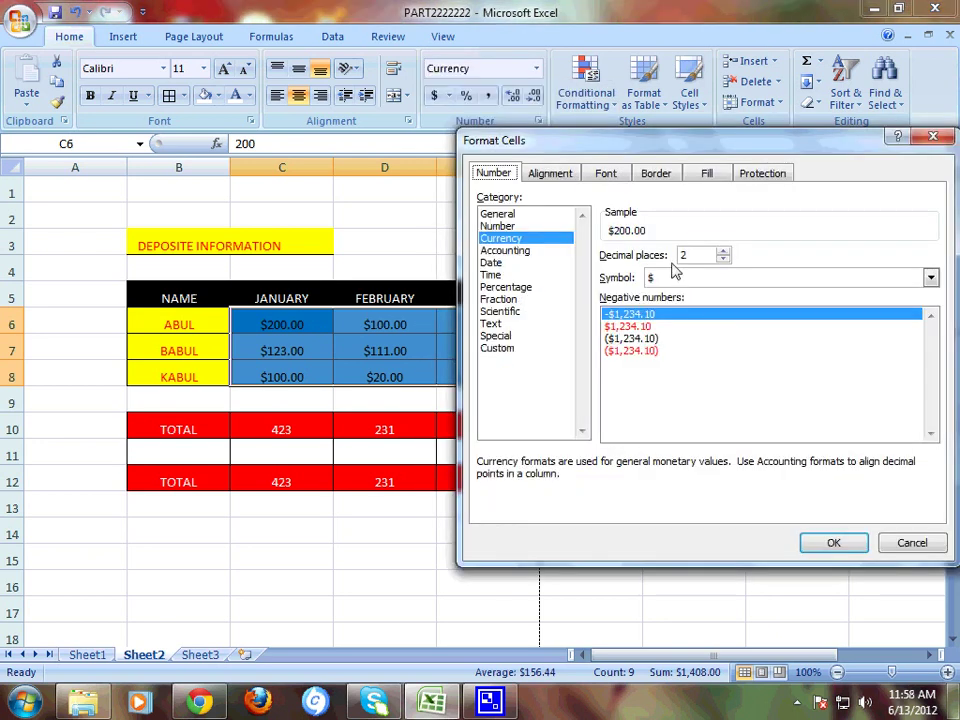
pyautogui.click(664, 281)
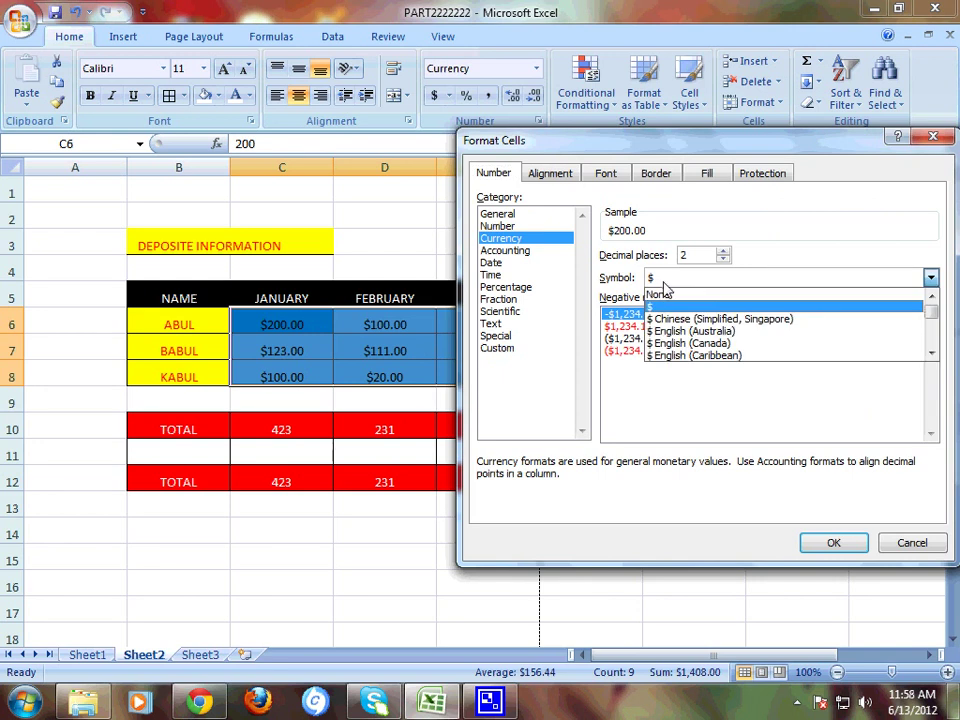
pyautogui.click(930, 277)
pyautogui.click(930, 279)
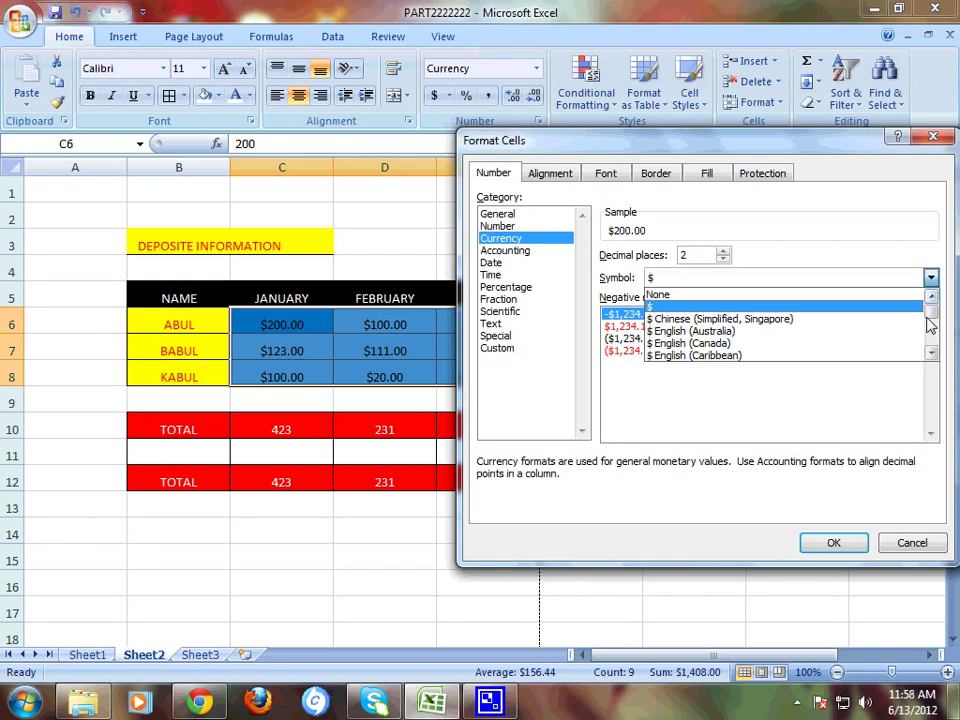
pyautogui.moveTo(930, 310)
pyautogui.mouseDown()
pyautogui.moveTo(932, 343)
pyautogui.moveTo(930, 305)
pyautogui.mouseUp()
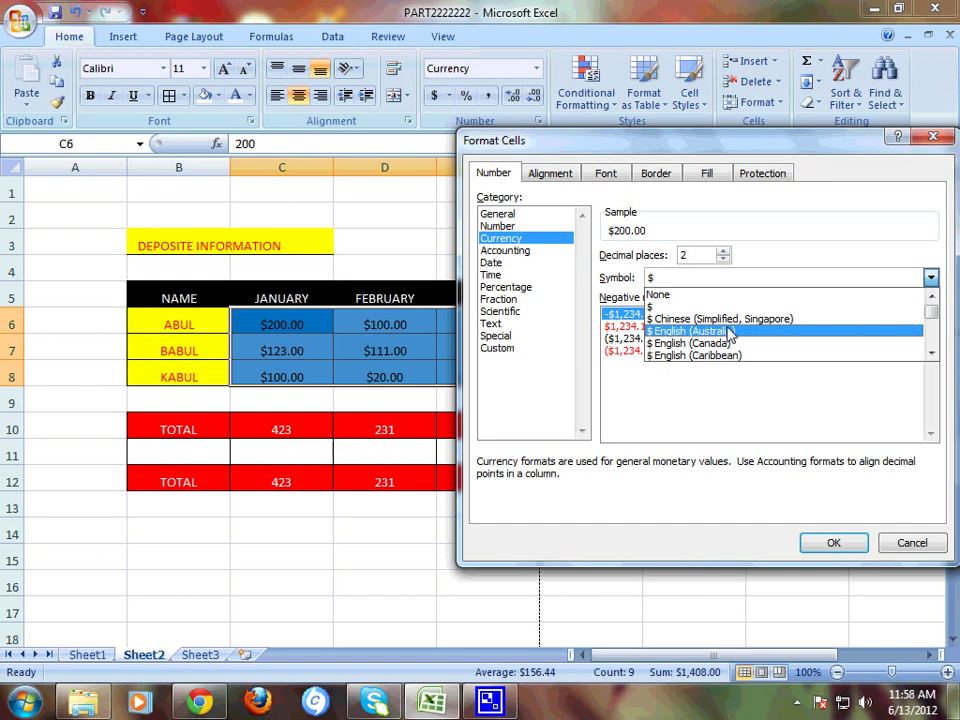
pyautogui.click(685, 306)
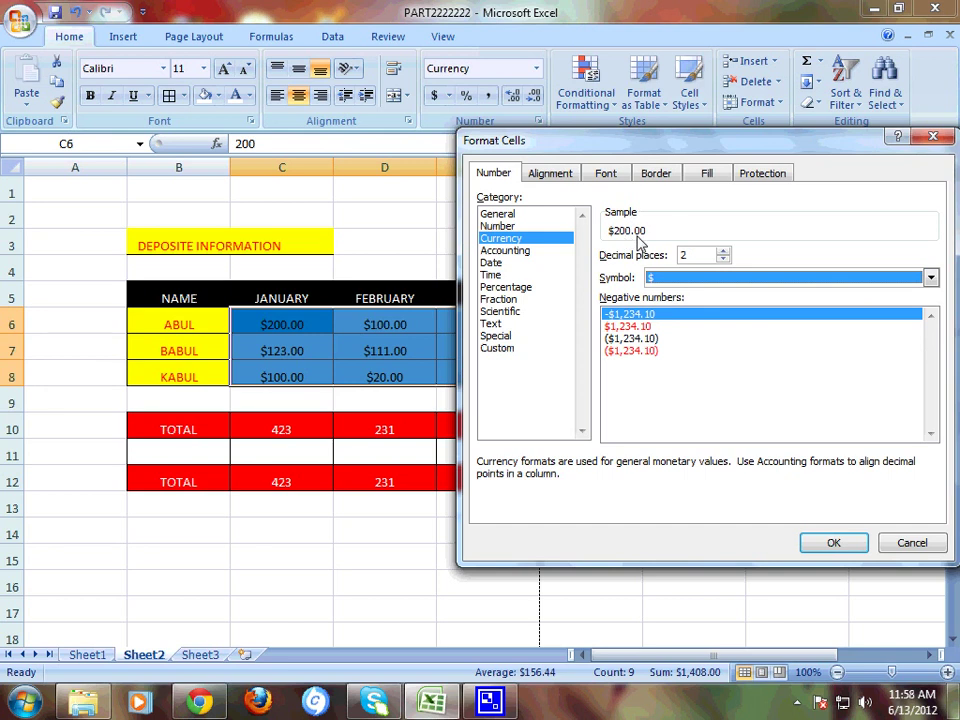
pyautogui.hotkey('shift', 'Tab')
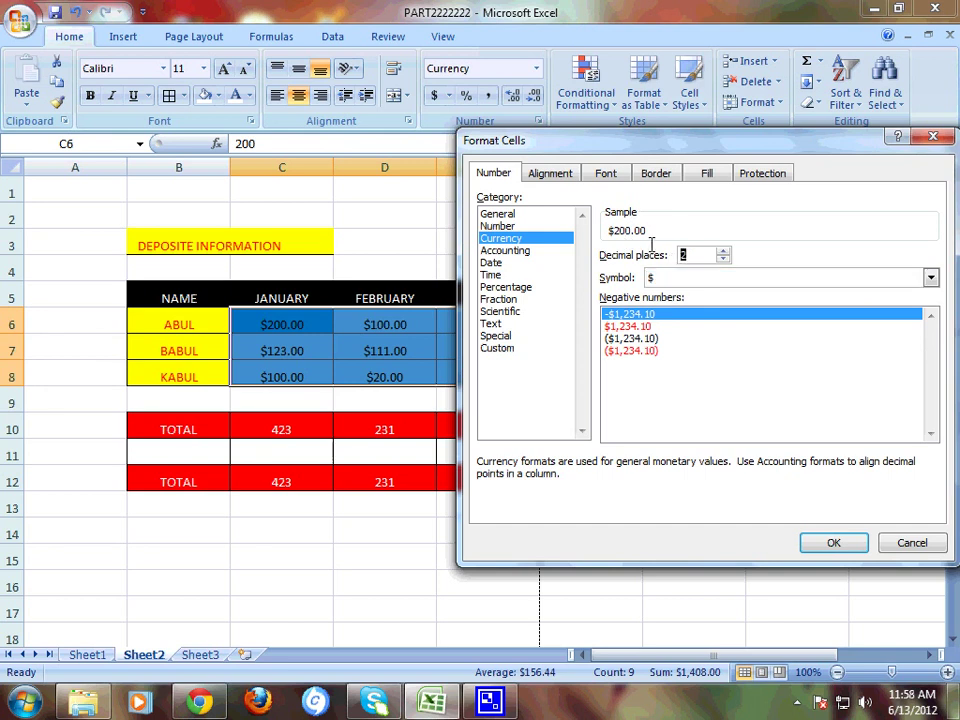
pyautogui.write('0')
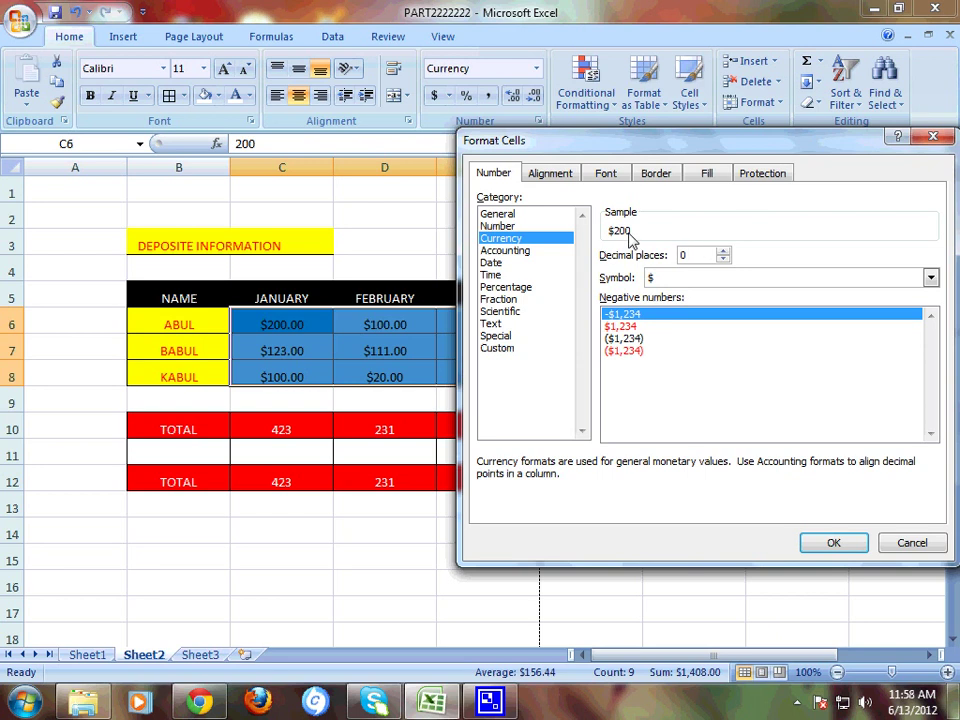
pyautogui.click(826, 546)
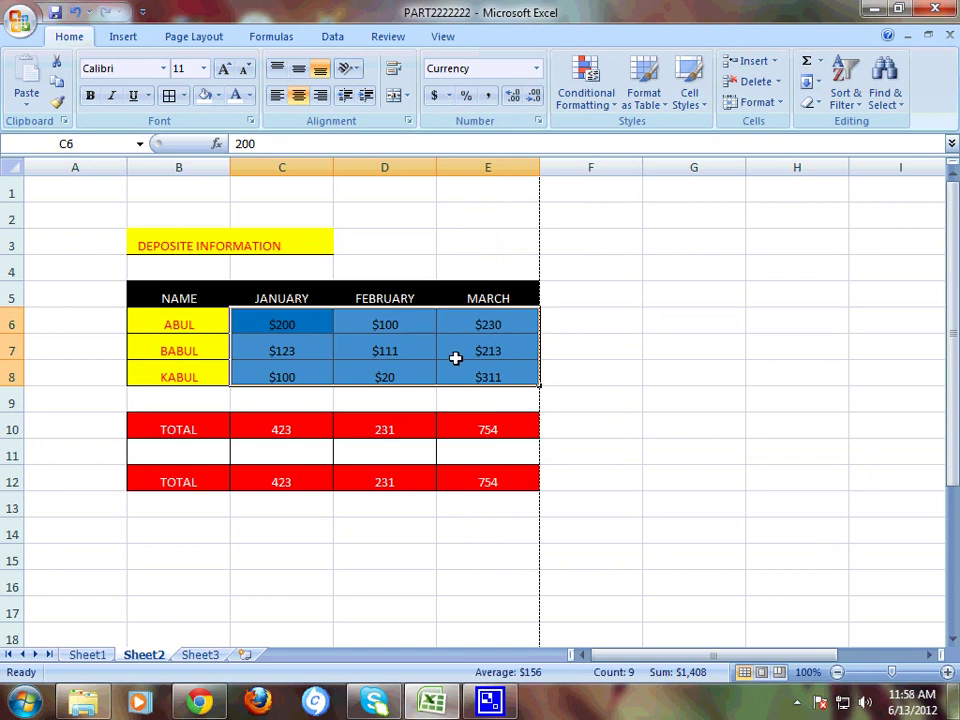
# - Format the TOTAL rows C10:E12 as Currency with 0 decimals, showing $423, $231 and $754
pyautogui.click(403, 437)
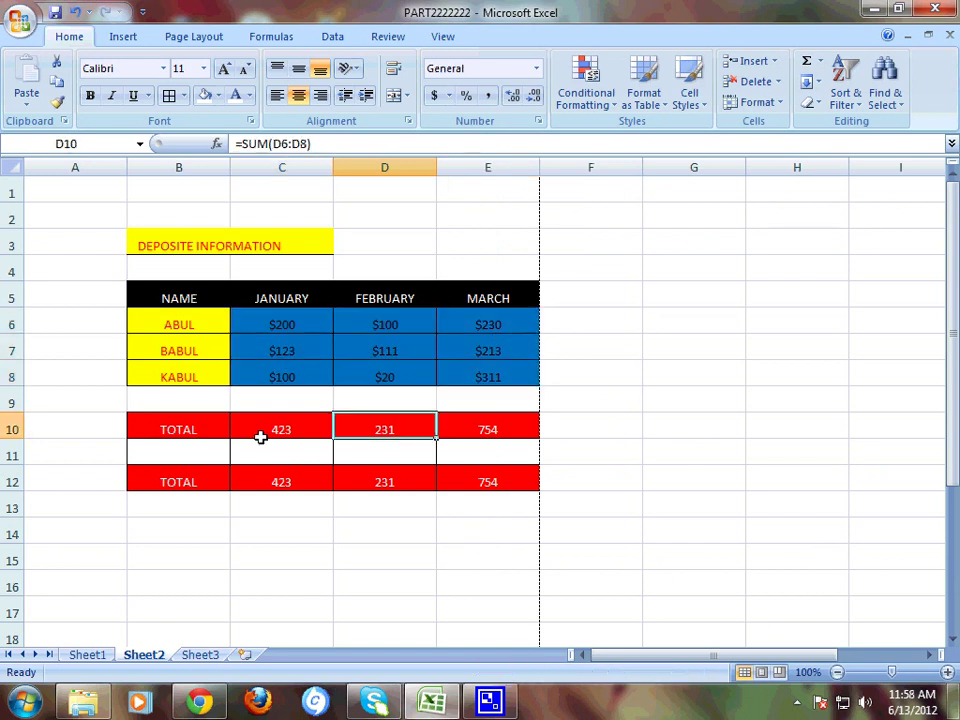
pyautogui.click(267, 428)
pyautogui.moveTo(268, 428); pyautogui.dragTo(465, 470)
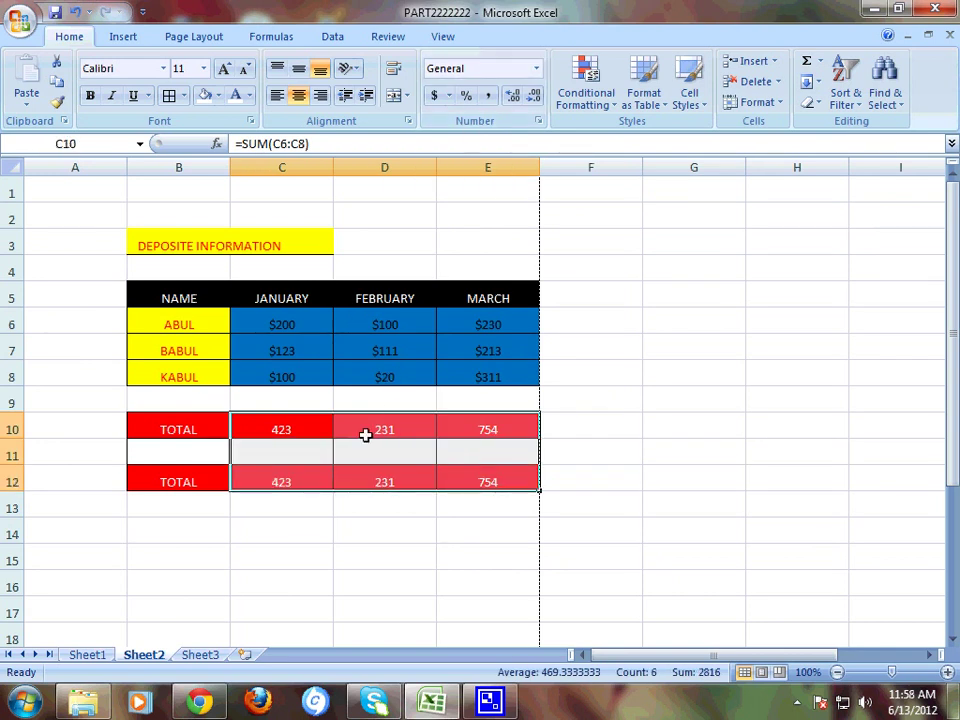
pyautogui.rightClick(362, 428)
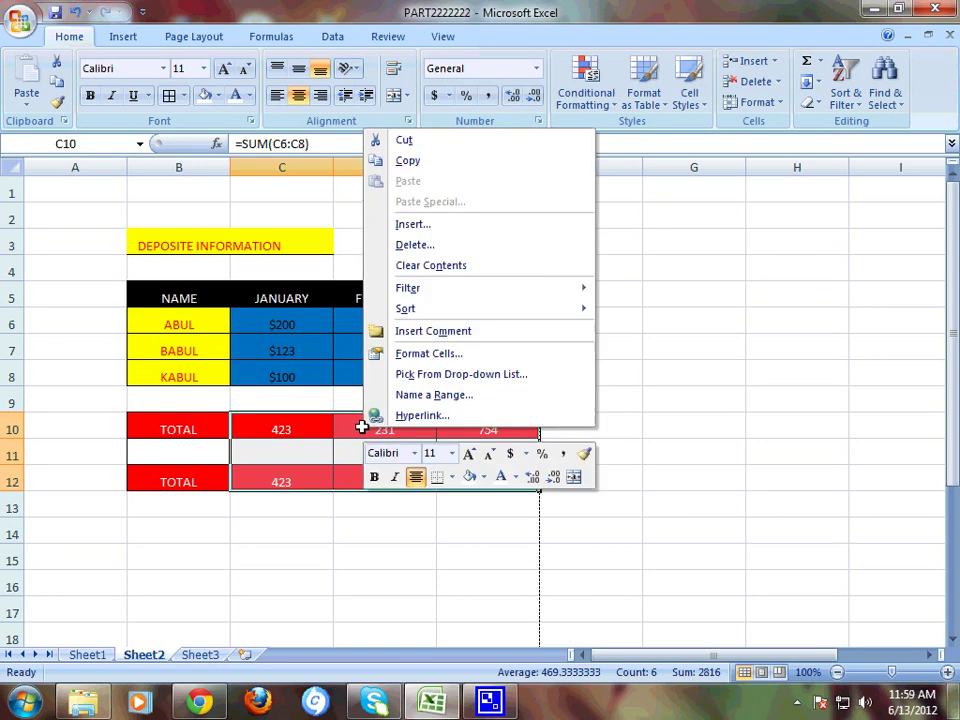
pyautogui.click(418, 354)
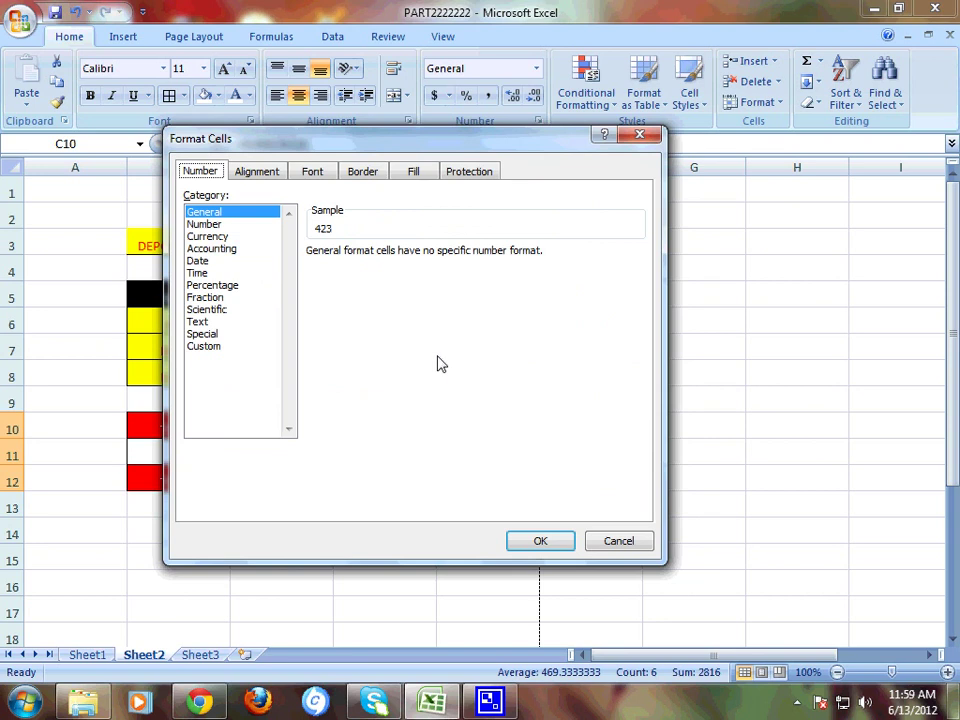
pyautogui.moveTo(418, 152)
pyautogui.mouseDown()
pyautogui.moveTo(549, 183)
pyautogui.moveTo(589, 203)
pyautogui.mouseUp()
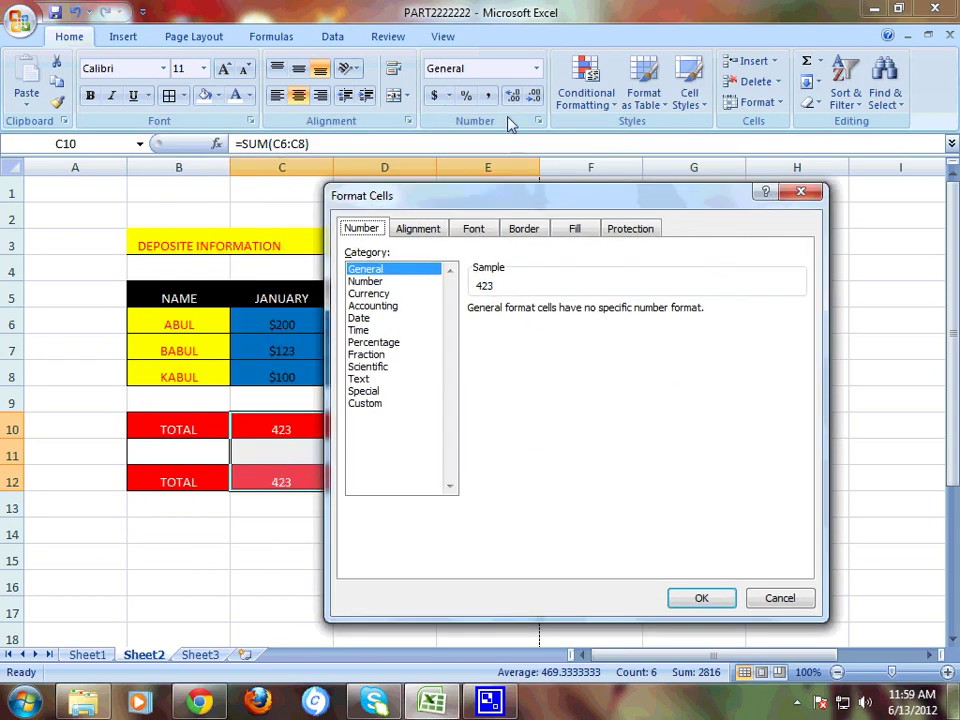
pyautogui.click(370, 293)
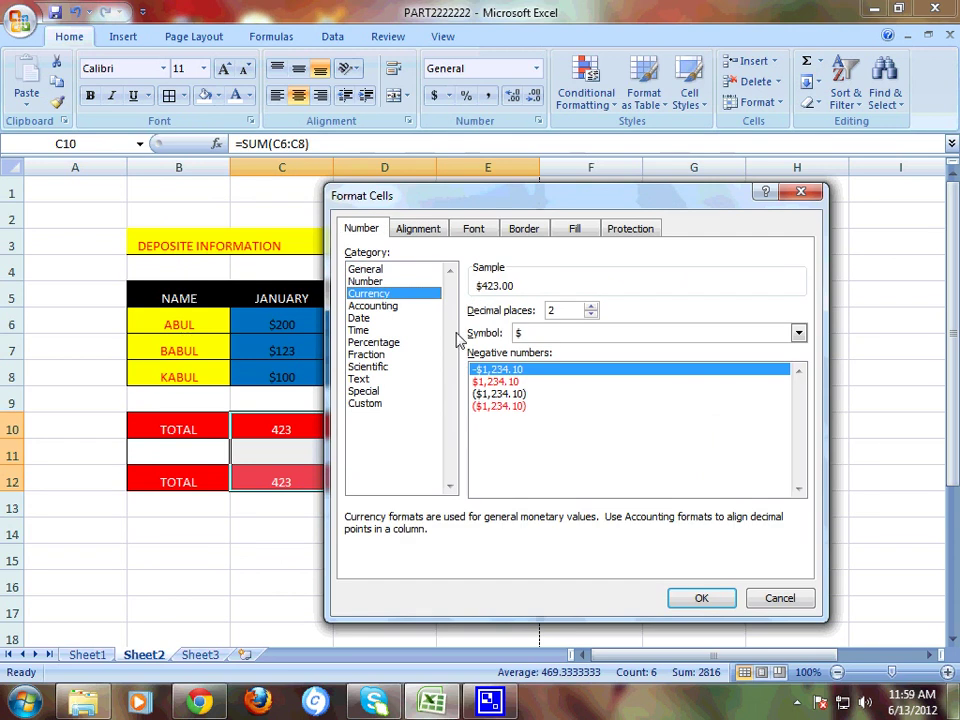
pyautogui.doubleClick(555, 310)
pyautogui.write('0')
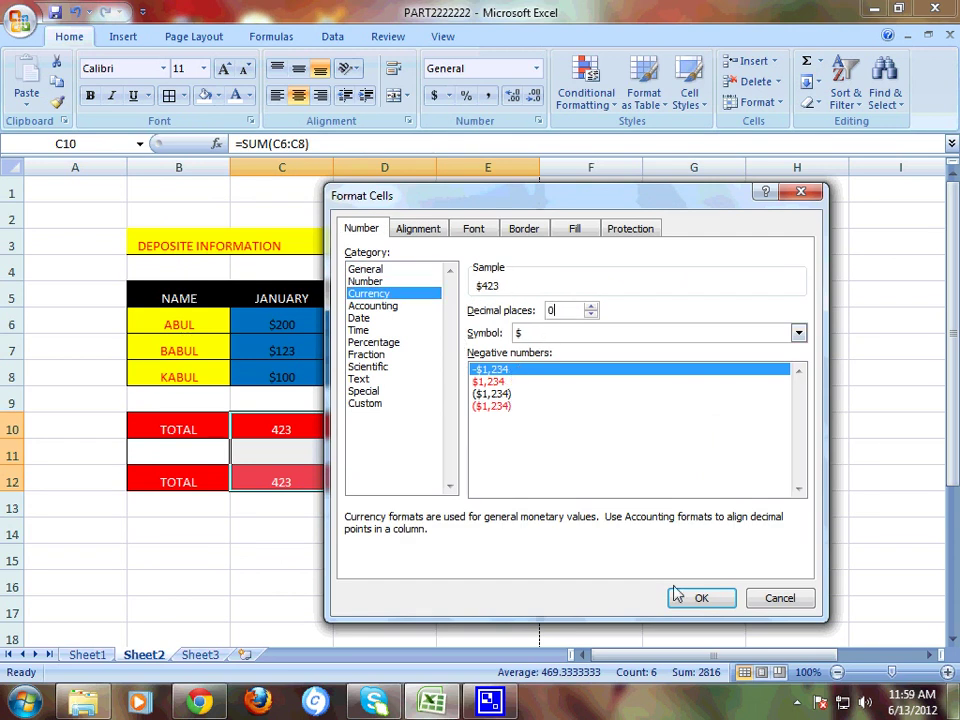
pyautogui.click(701, 598)
pyautogui.click(295, 530)
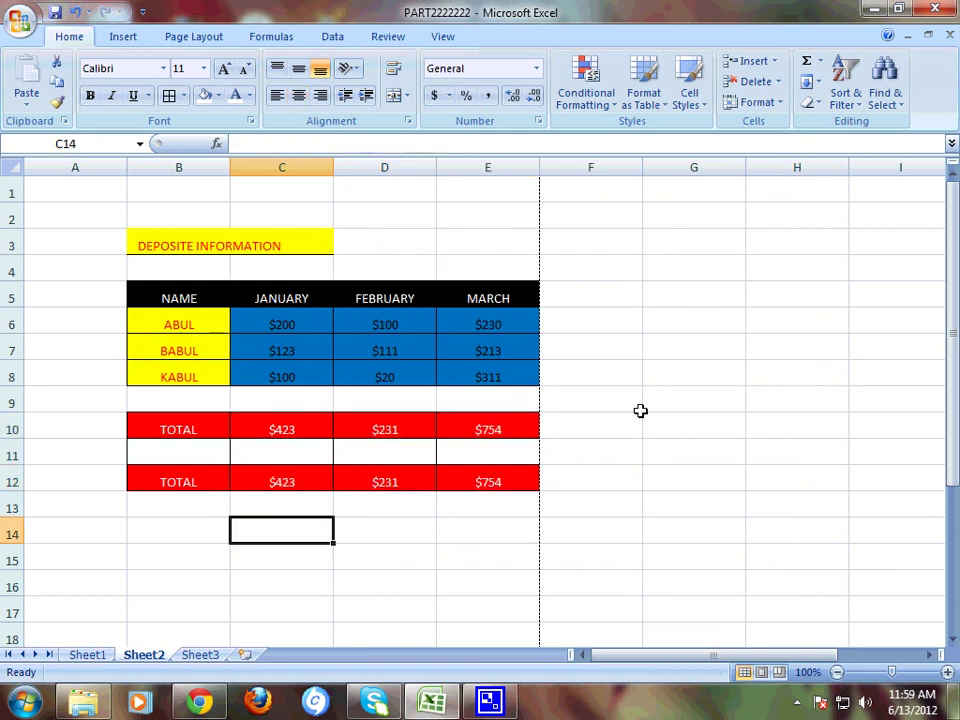
# - Open CamStudio's main window from the taskbar's hidden tray icons
pyautogui.click(632, 312)
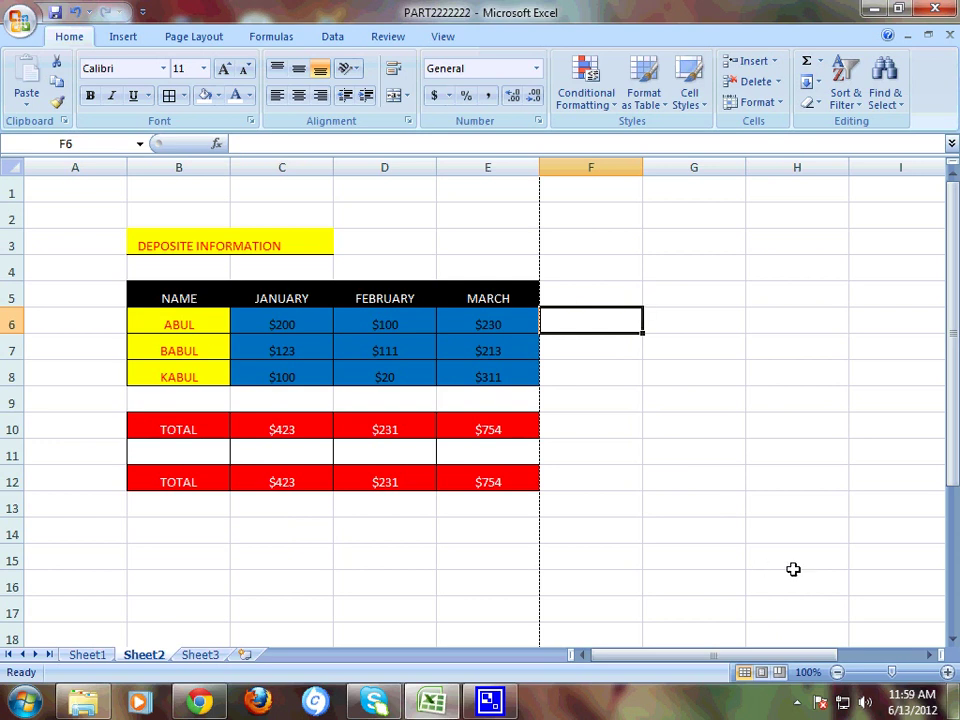
pyautogui.click(796, 702)
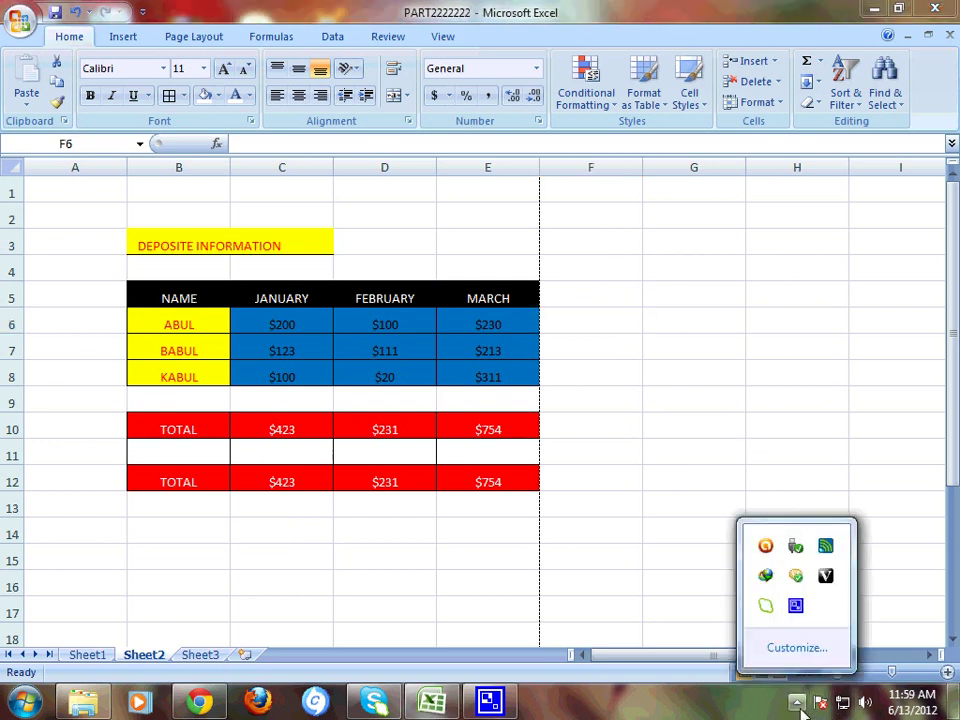
pyautogui.click(796, 606)
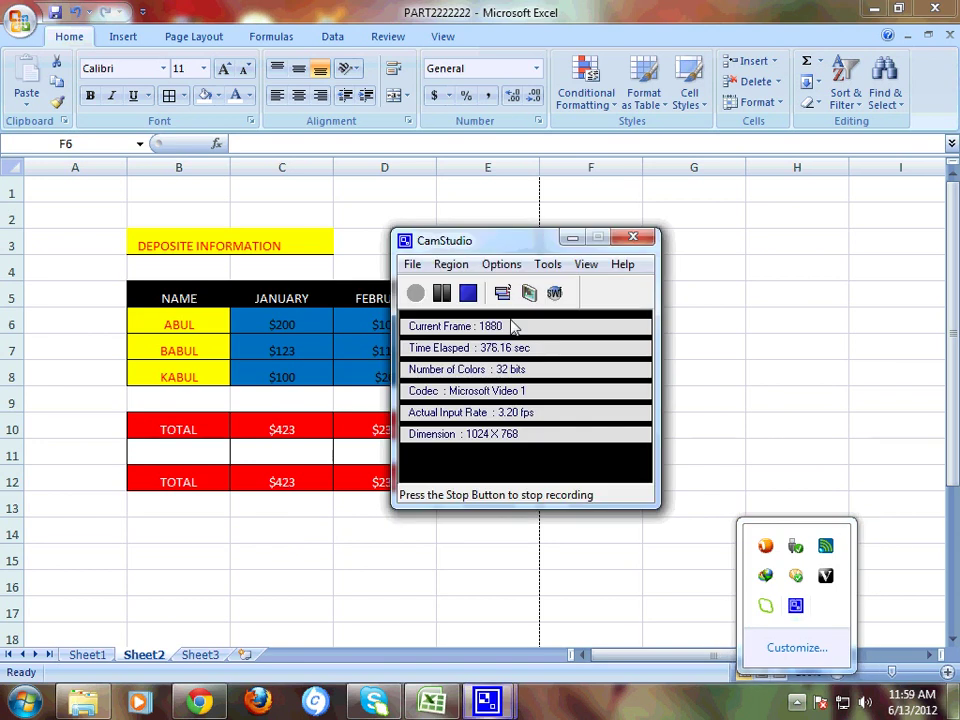